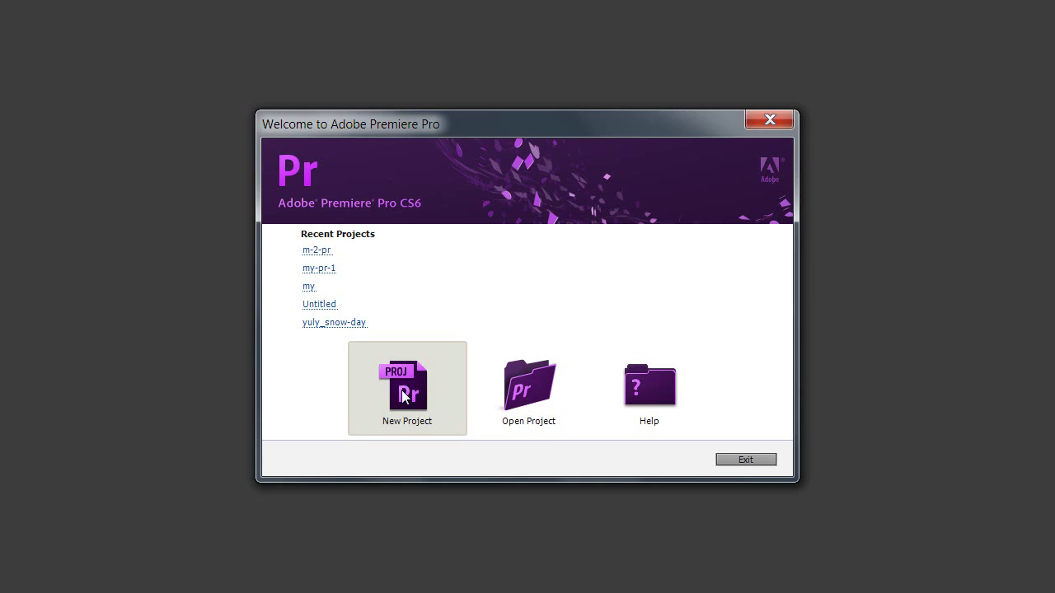
Step: Create a new project named m-11-pr in the K:\work-from-2012-09-25-till folder
left_click(441, 351)
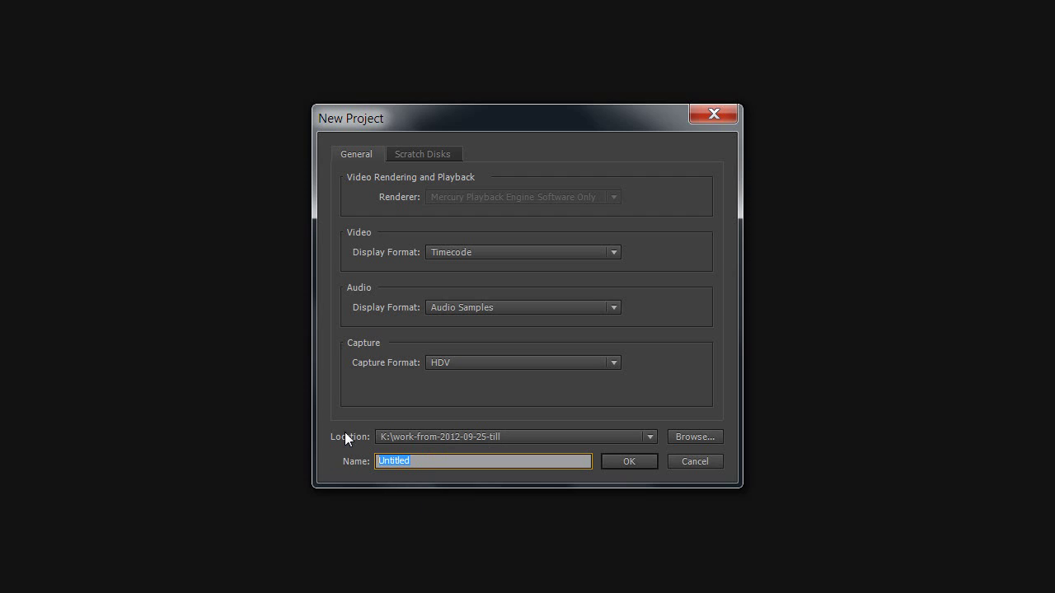
type("m-")
type("11")
type("-pr")
left_click(627, 463)
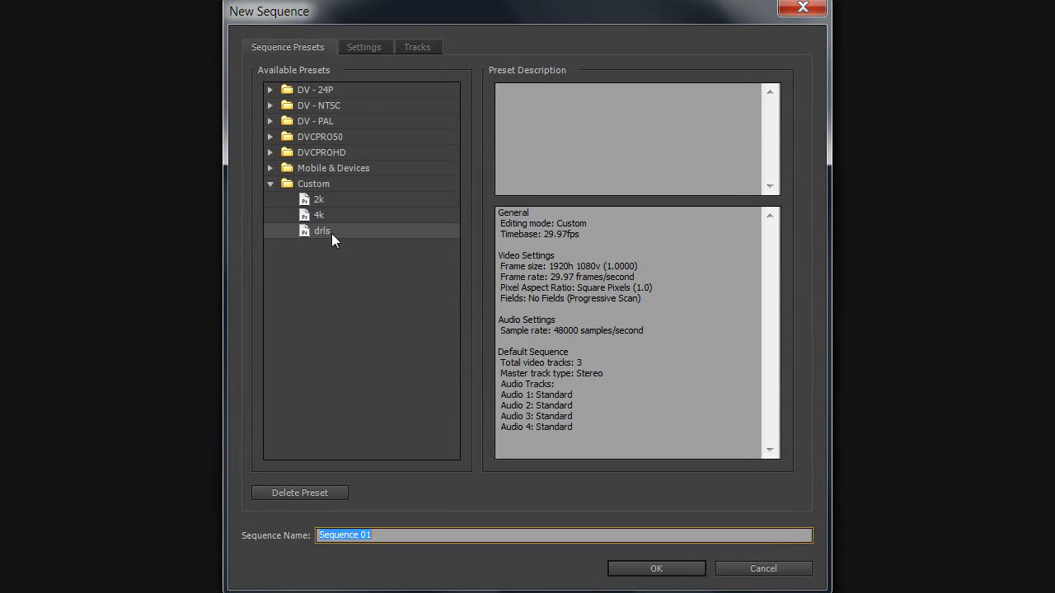
Step: Create Sequence 01 from the Custom drls preset after browsing the DVCPROHD presets
left_click(270, 183)
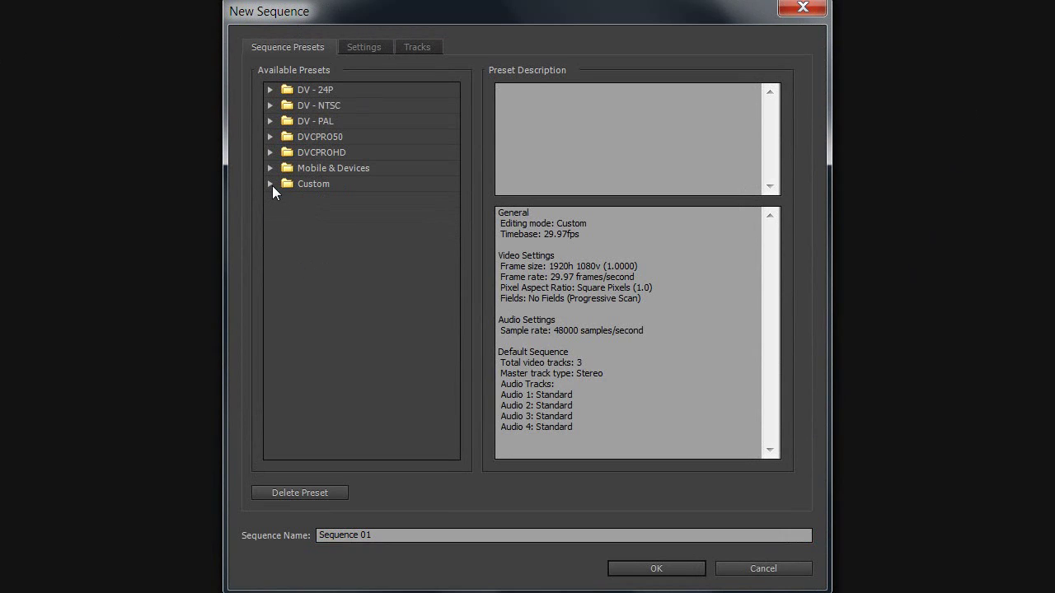
left_click(271, 184)
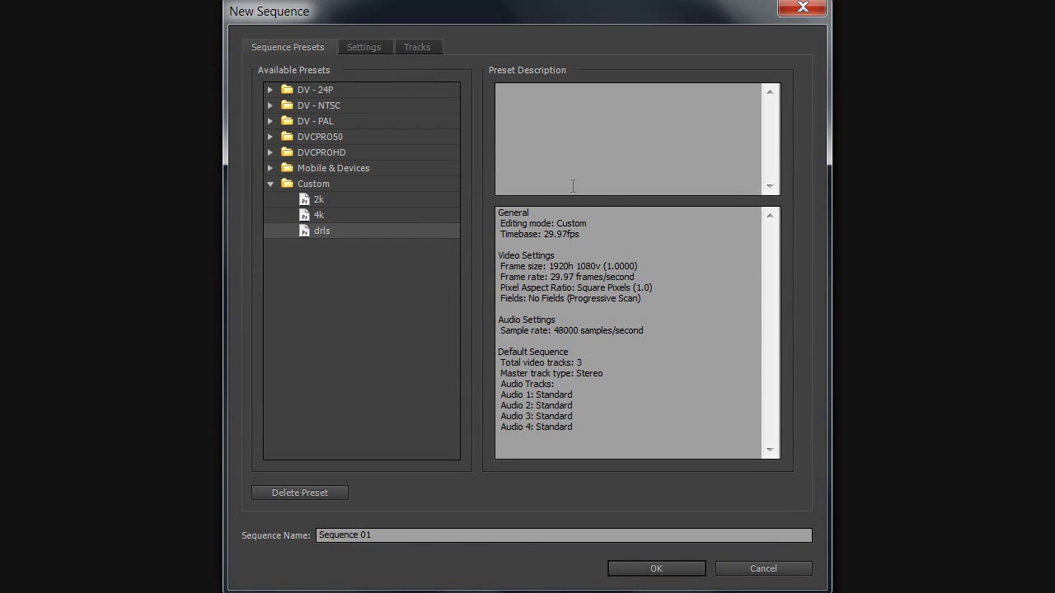
left_click(268, 153)
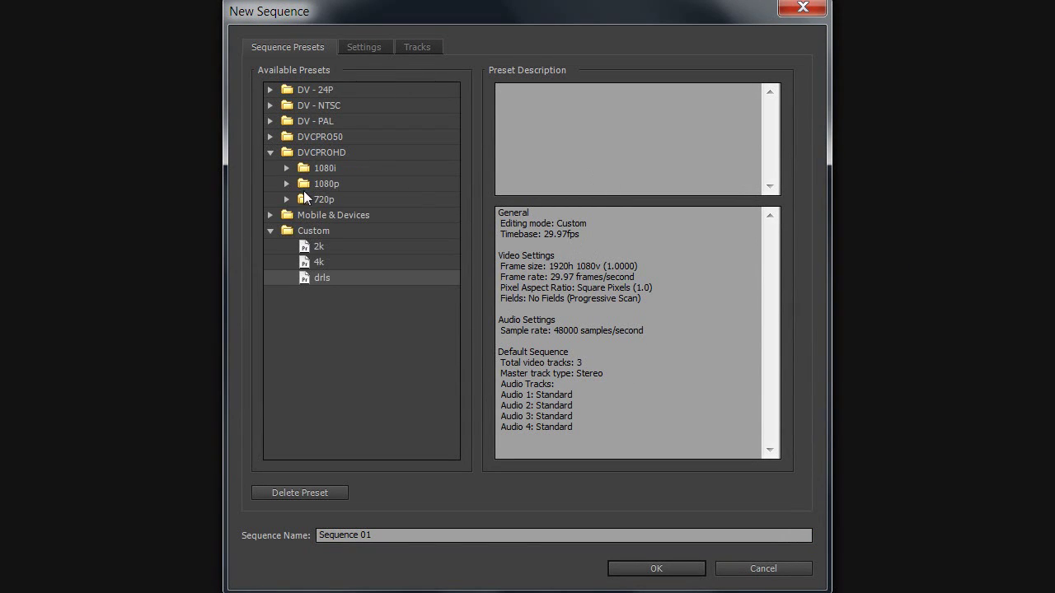
left_click(288, 184)
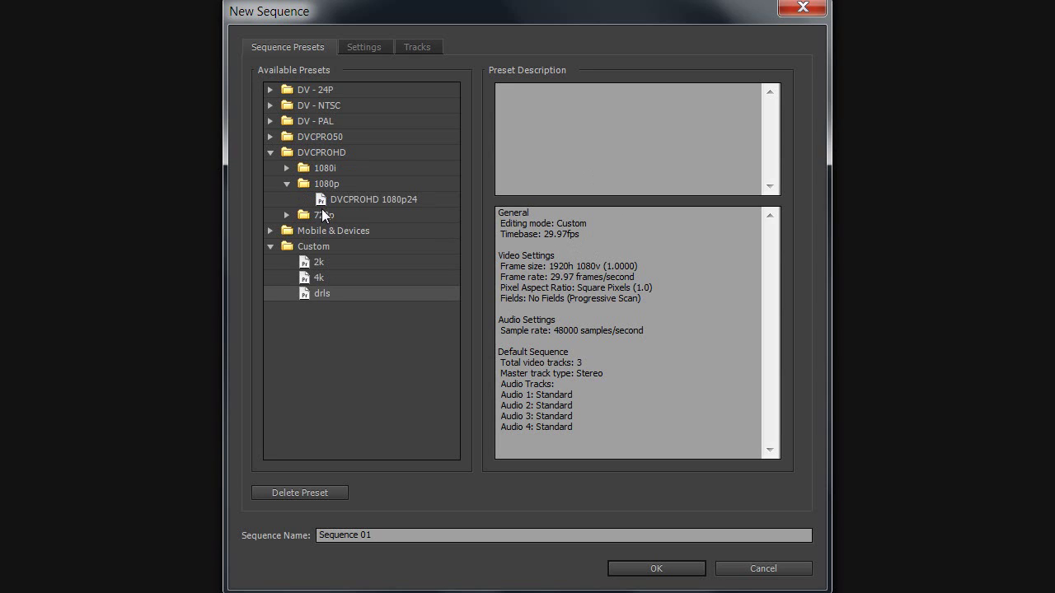
left_click(269, 152)
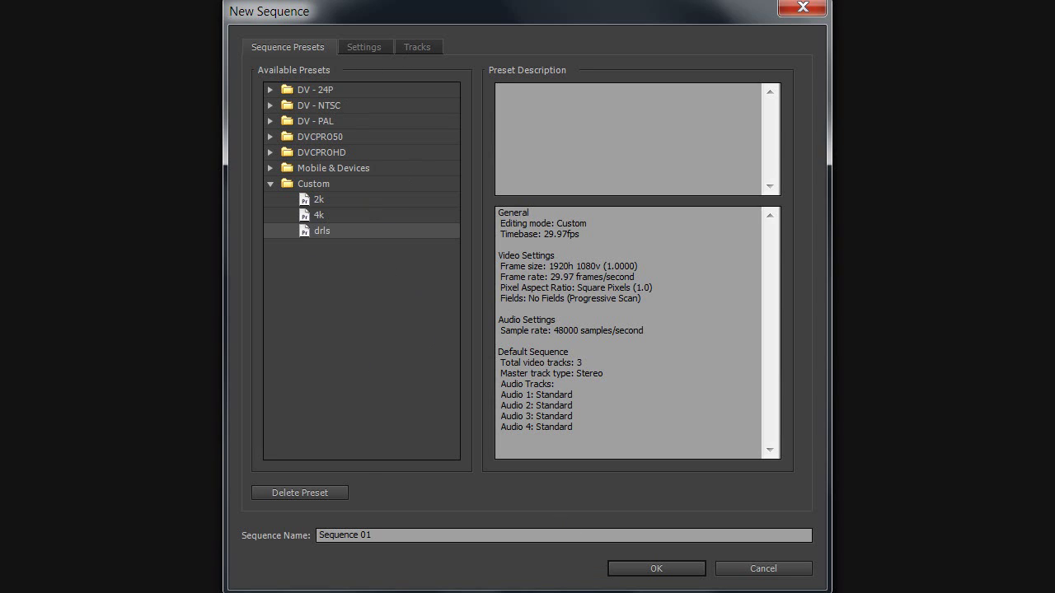
left_click(376, 537)
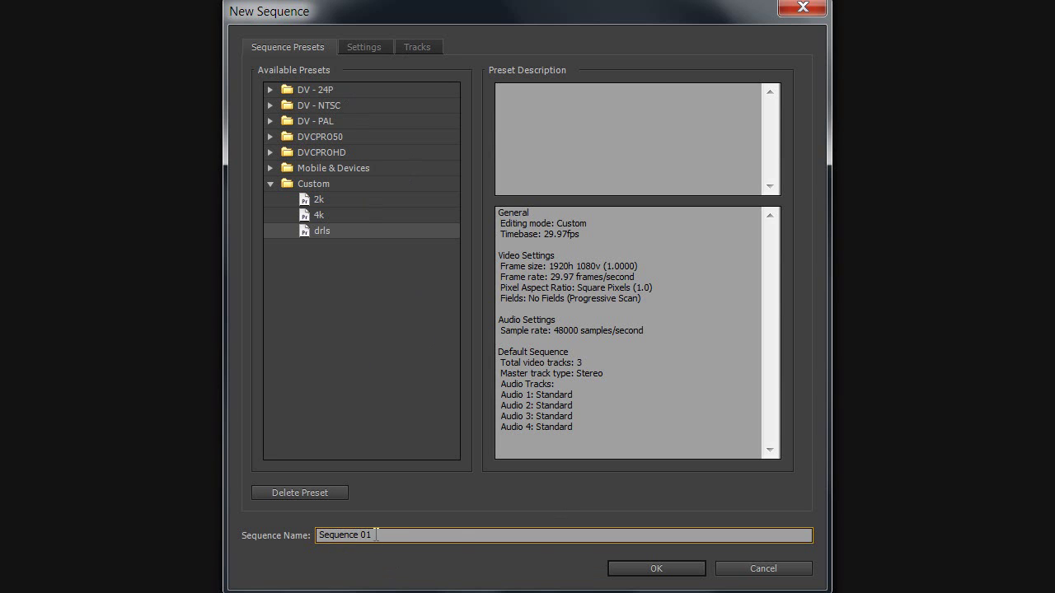
left_click(657, 569)
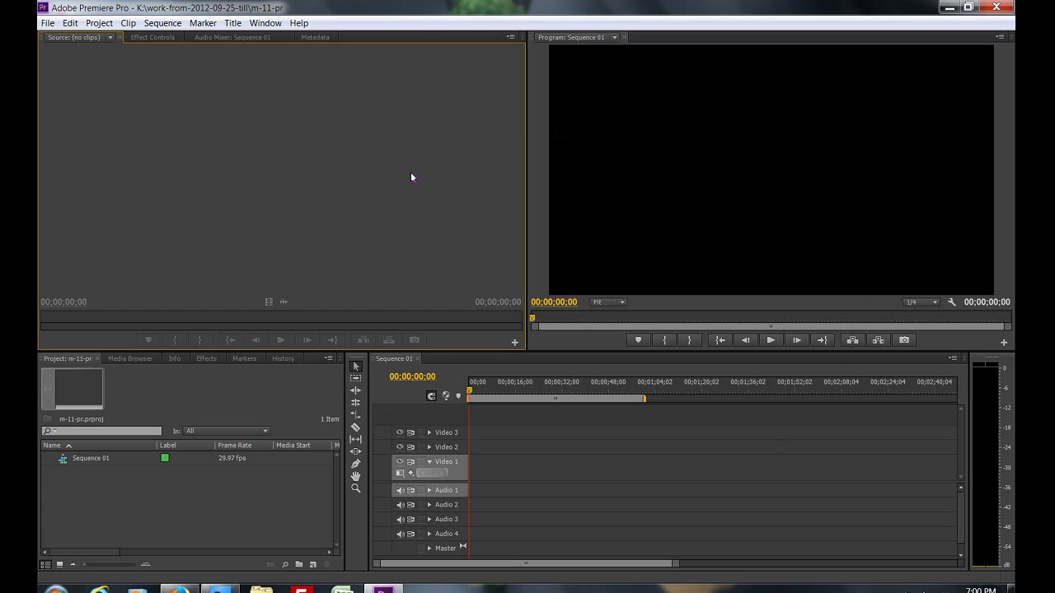
Step: Make the Project panel active and open the File menu
left_click(90, 487)
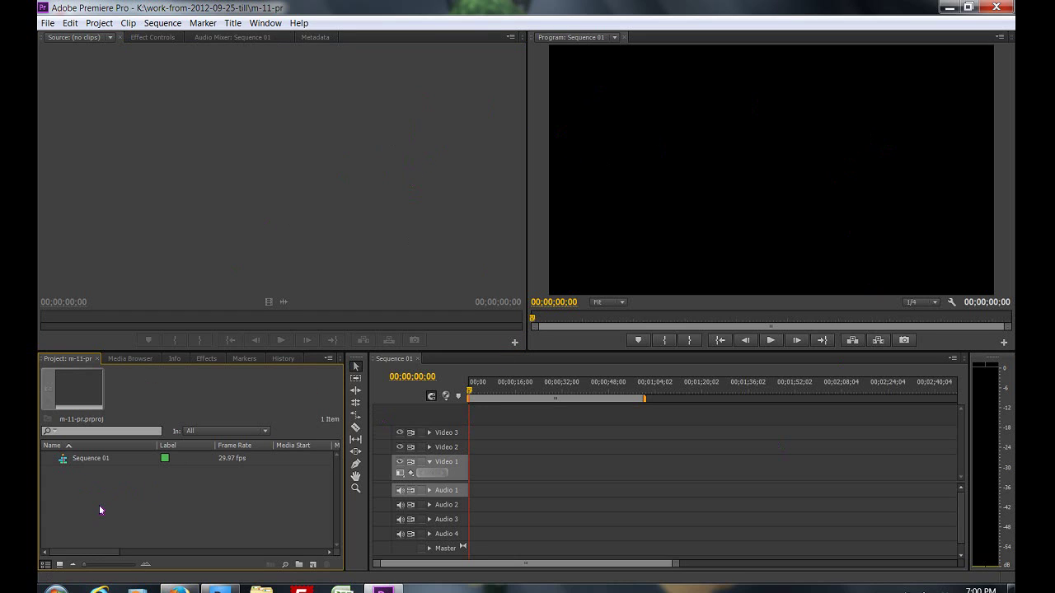
left_click(48, 24)
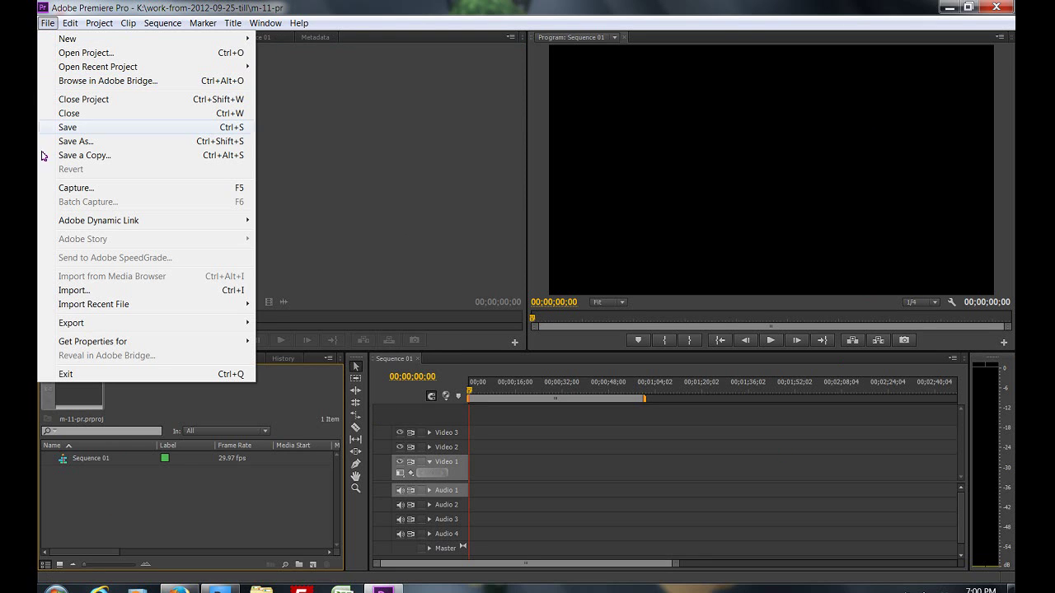
Step: Import do-not-enter-master-1920.mp4 from Desktop > media > videos into the project
mouse_move(145, 324)
left_click(144, 293)
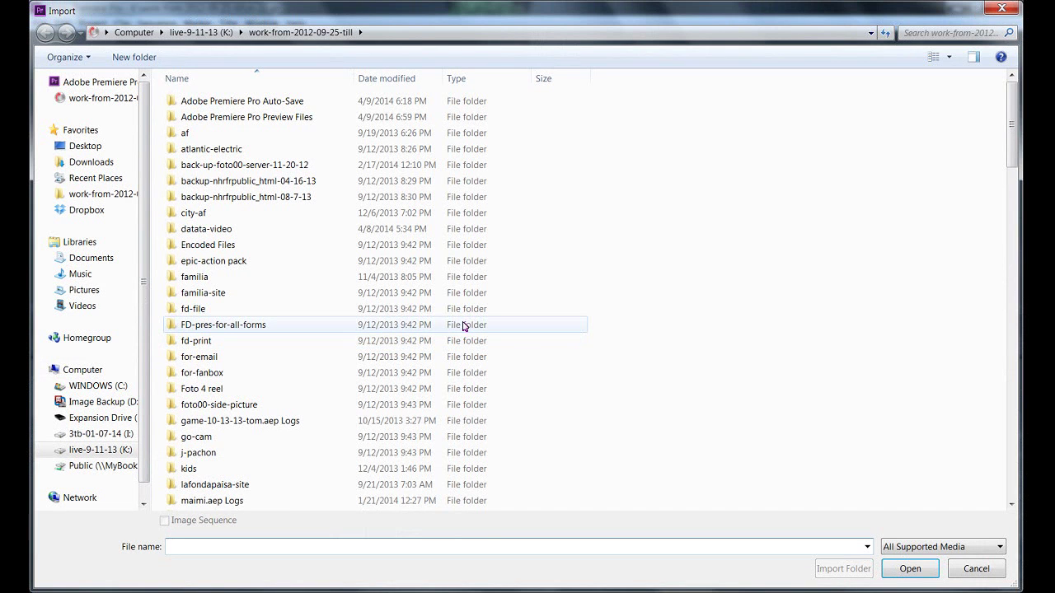
left_click(93, 149)
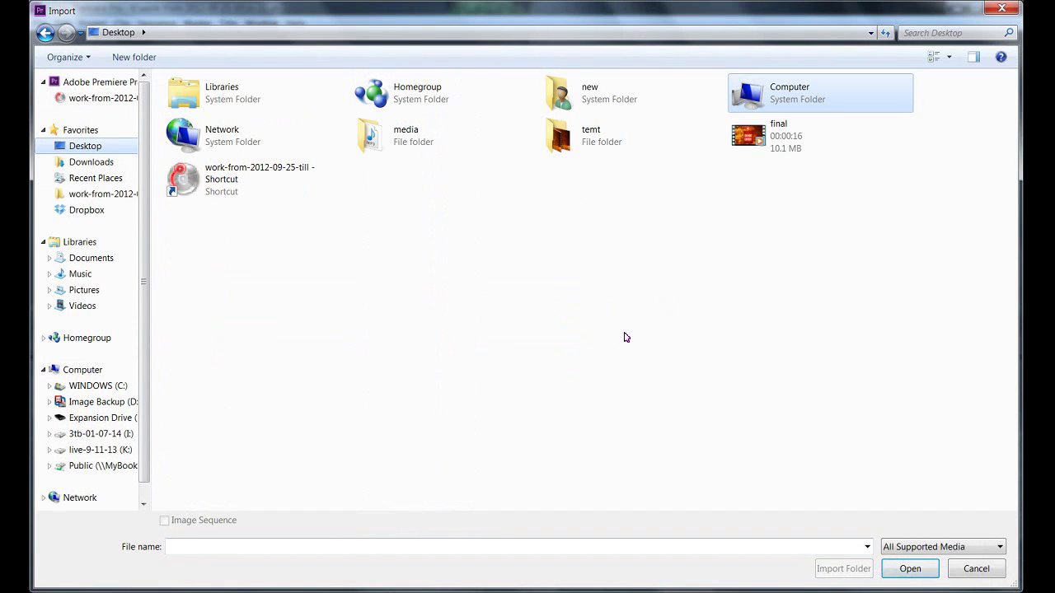
double_click(367, 148)
double_click(296, 120)
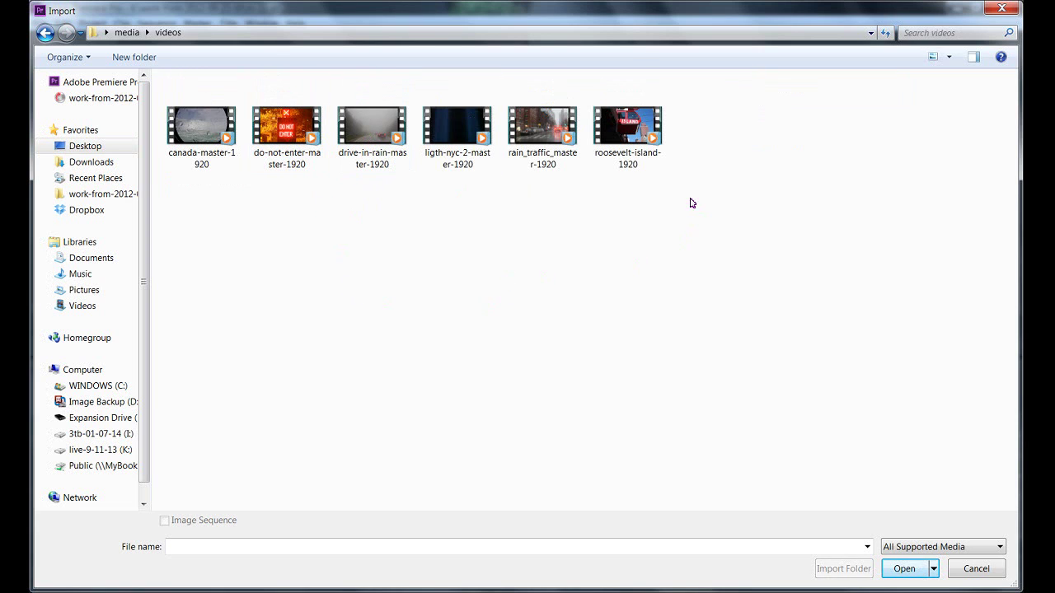
left_click(271, 132)
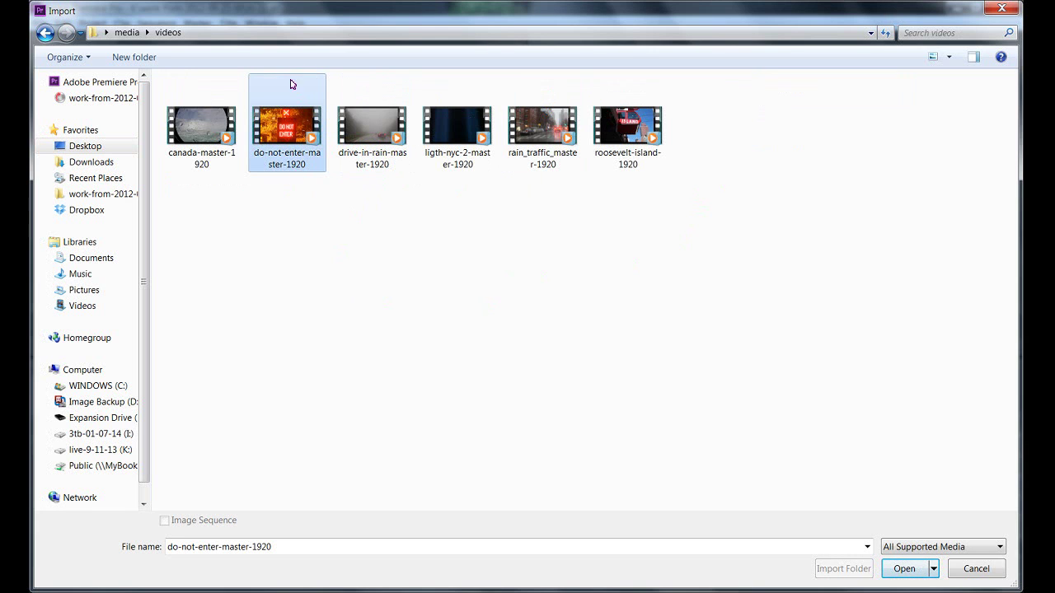
left_click(907, 570)
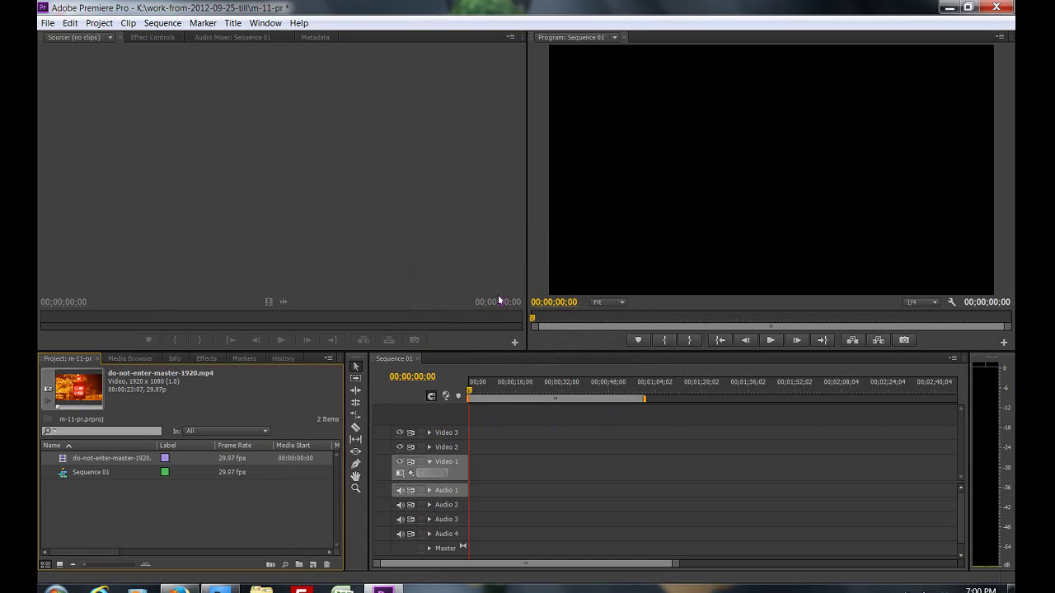
Step: Preview do-not-enter-master-1920.mp4 in the Source monitor, then deselect it
double_click(63, 456)
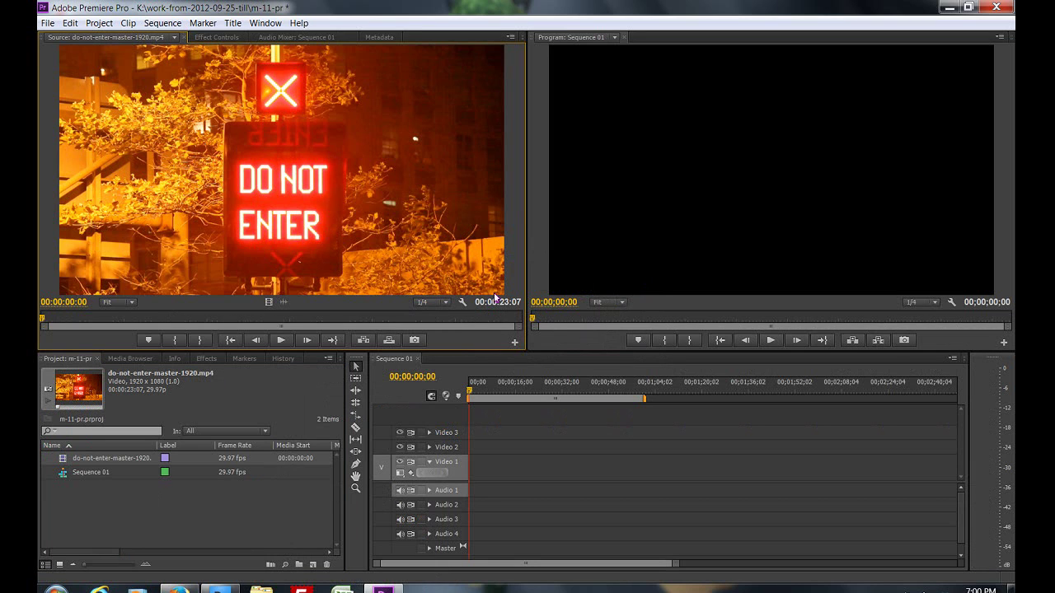
left_click(95, 493)
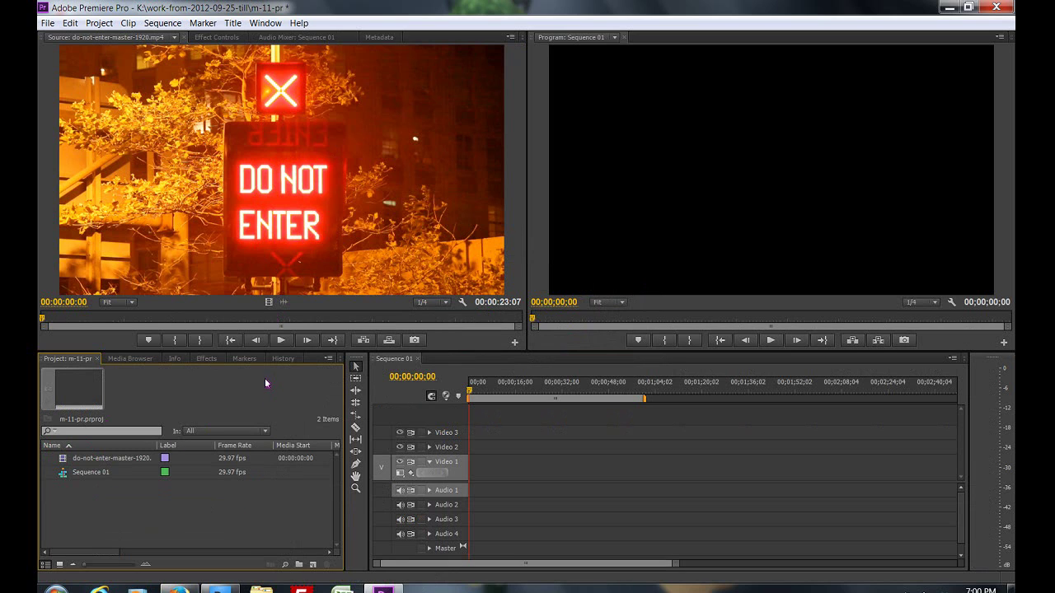
Step: Restore the Premiere window to a smaller size and position it beside the desktop
left_click(968, 6)
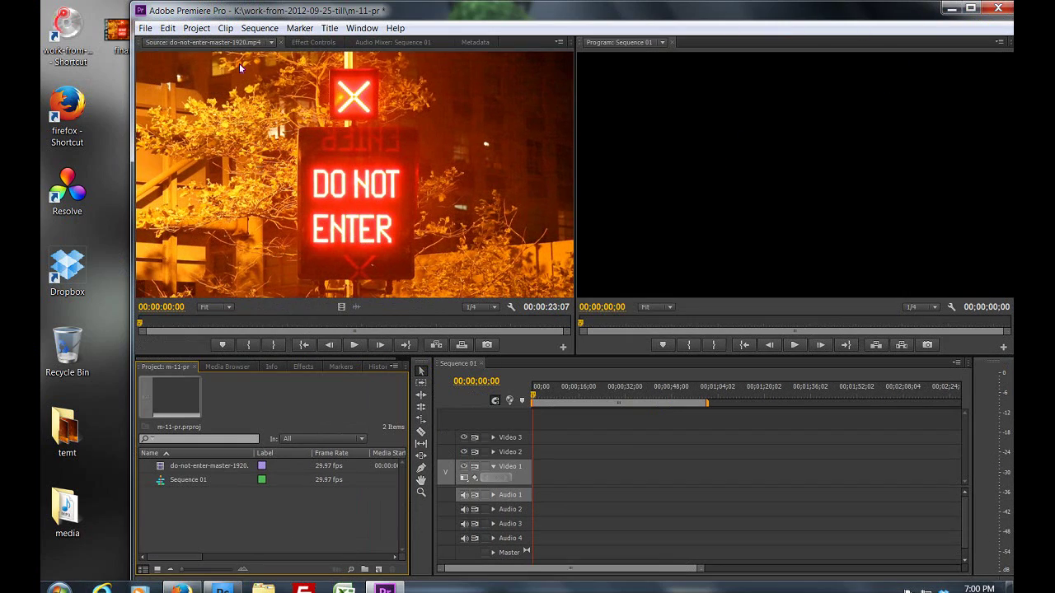
left_click_drag(730, 16, 702, 16)
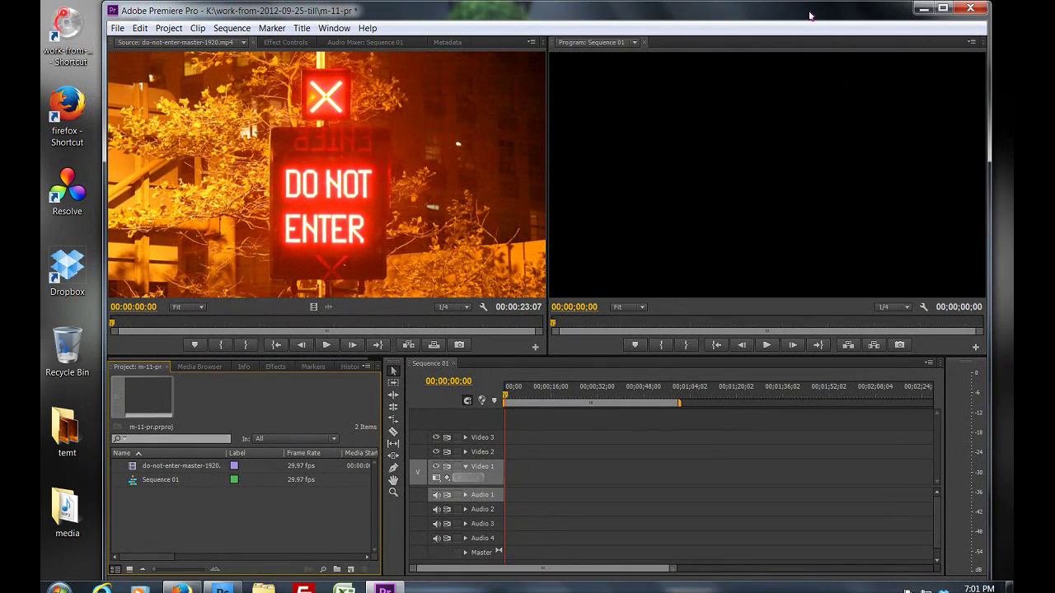
left_click_drag(810, 11, 806, 11)
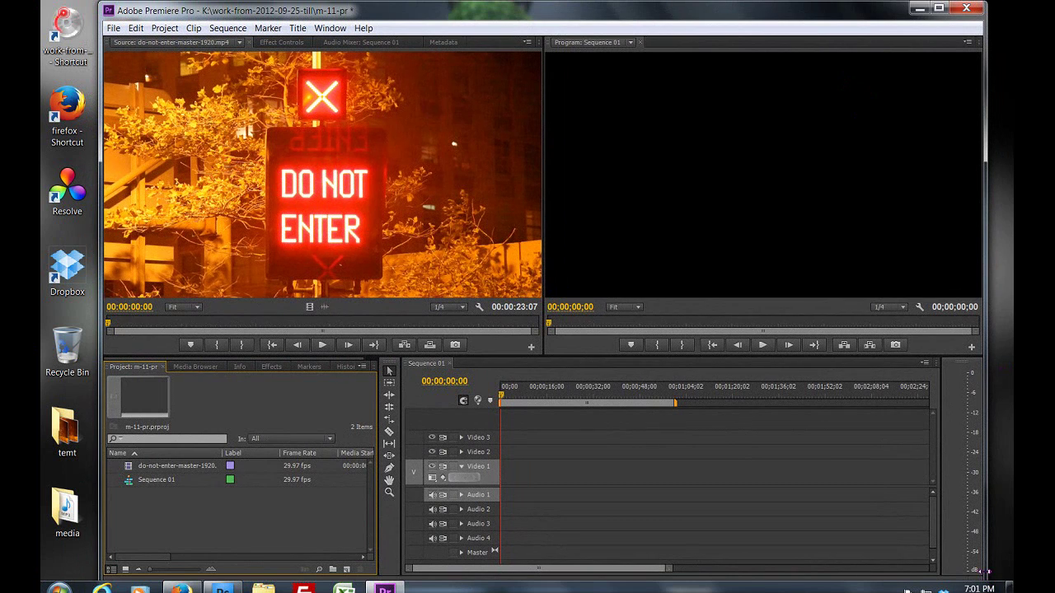
left_click_drag(641, 13, 650, 13)
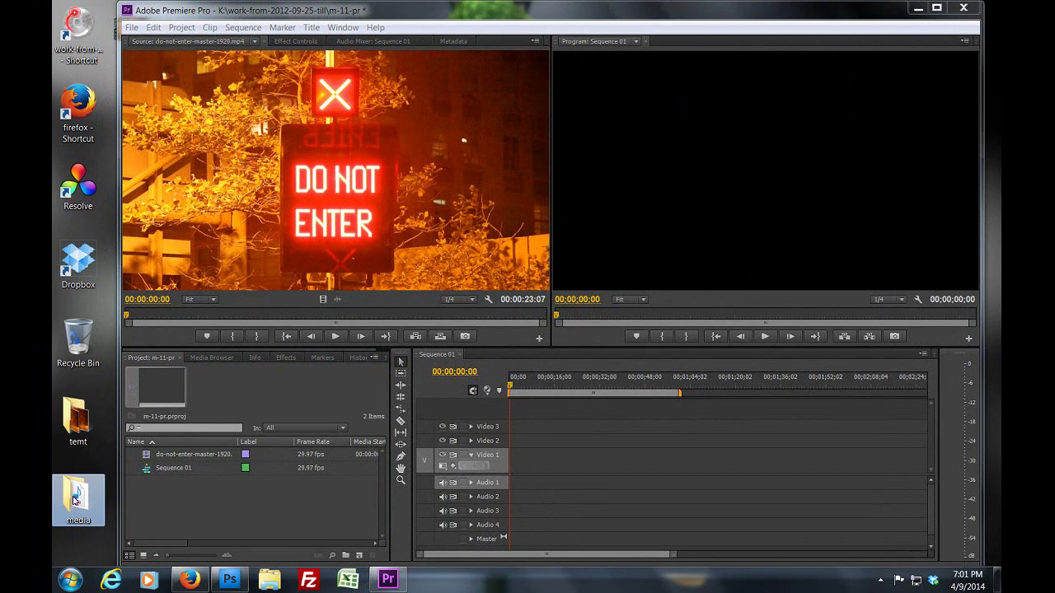
Step: Drag the desktop media folder toward the Project panel
left_click(76, 497)
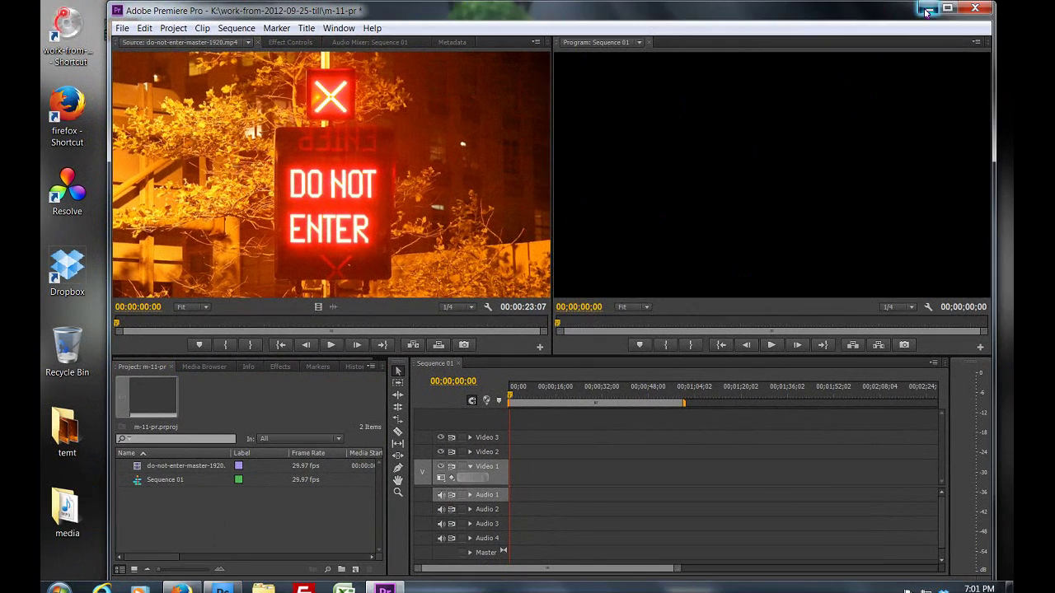
left_click(917, 7)
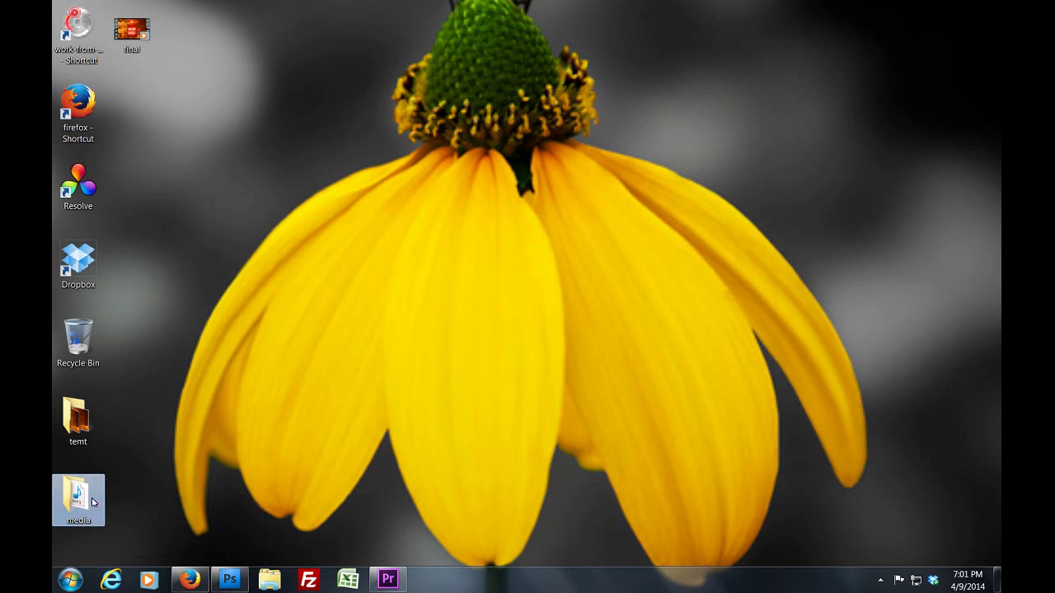
left_click(387, 579)
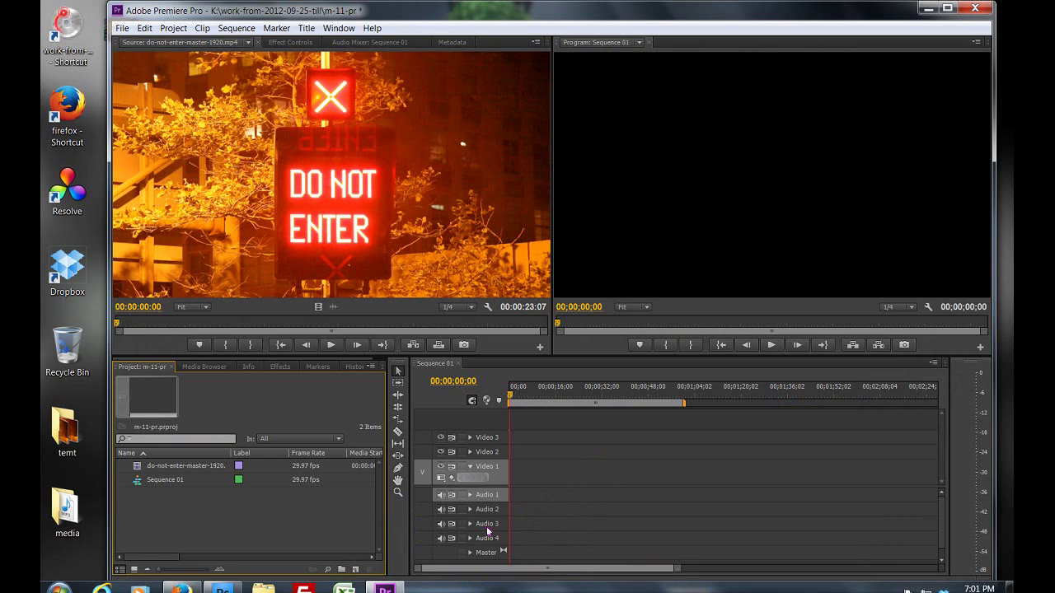
left_click_drag(752, 18, 754, 18)
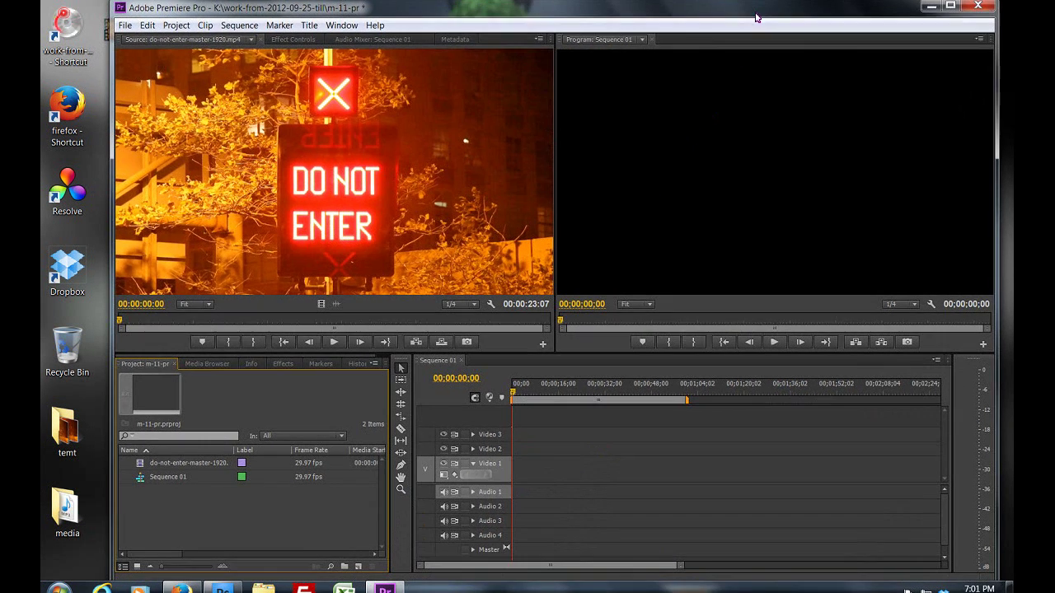
mouse_move(67, 511)
left_mouse_down()
mouse_move(195, 512)
mouse_move(218, 503)
mouse_move(187, 496)
left_mouse_up()
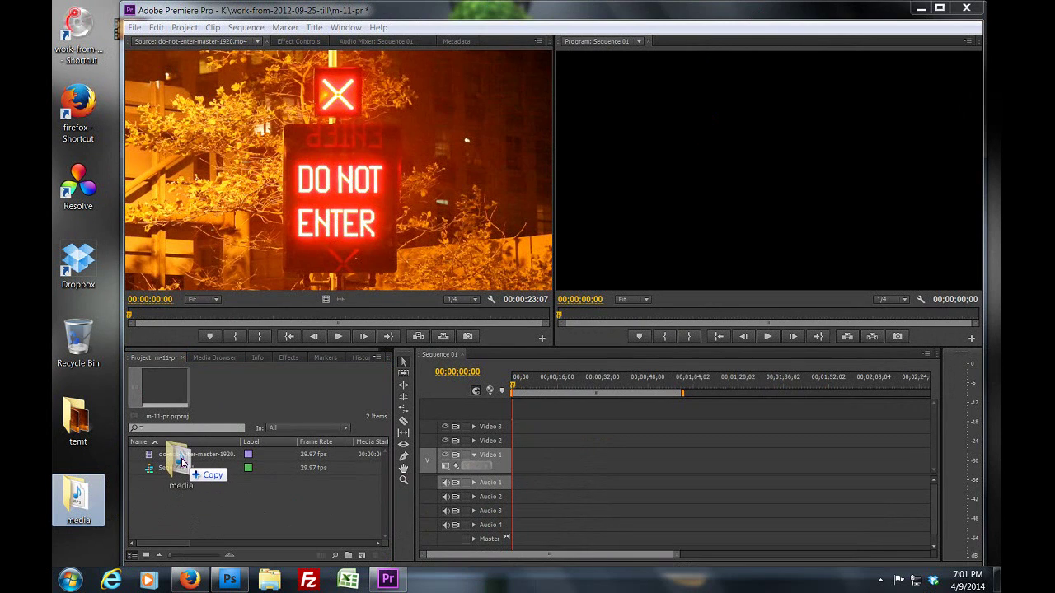
Step: Drop the media folder in as a bin, then select the loose do-not-enter-master-1920.mp4 clip
mouse_move(187, 496)
left_mouse_down()
mouse_move(180, 472)
mouse_move(184, 491)
left_mouse_up()
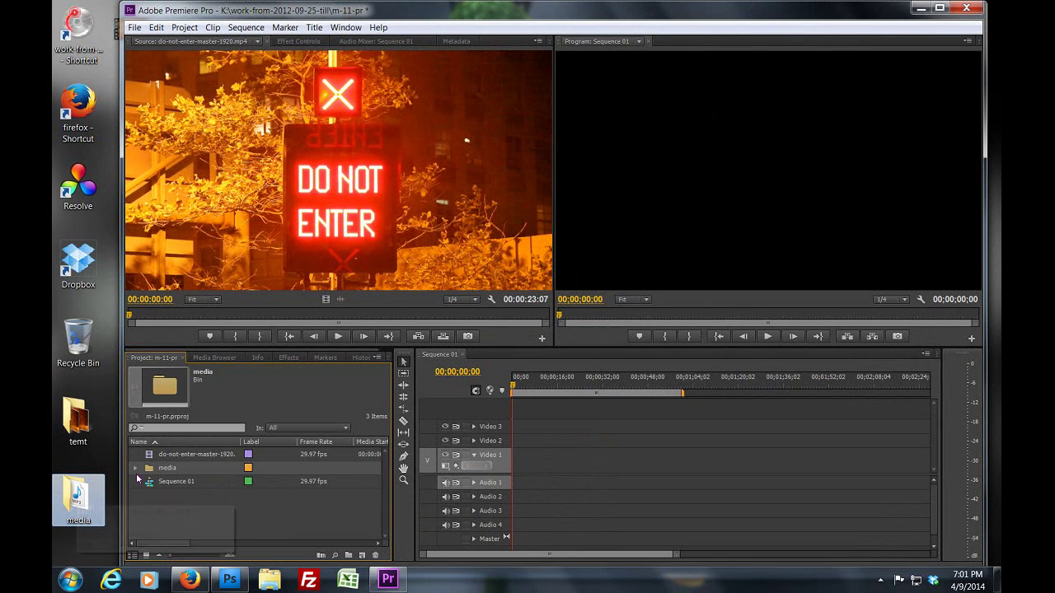
left_click(135, 467)
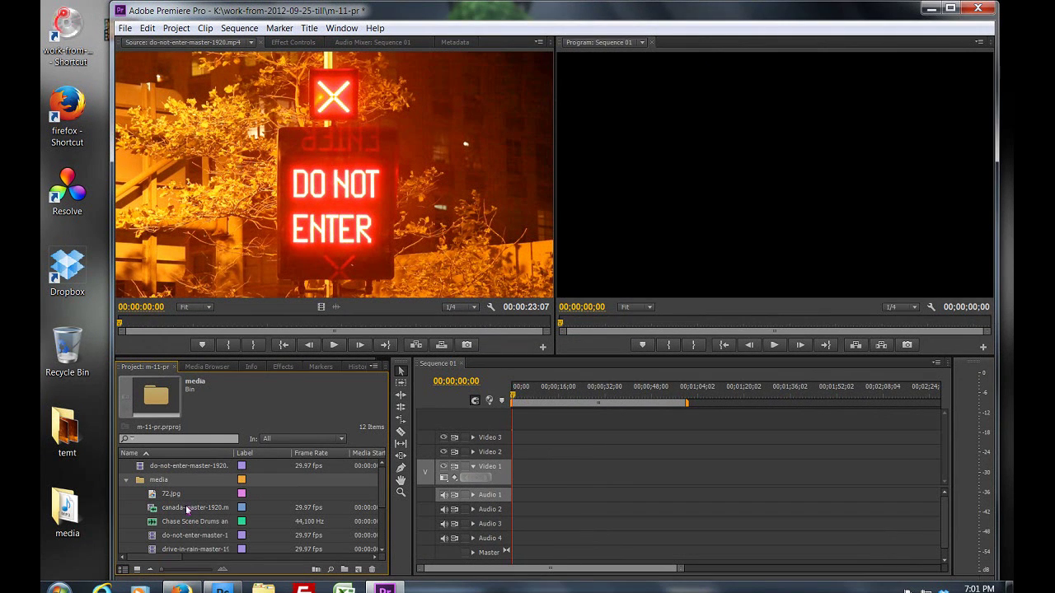
left_click(126, 481)
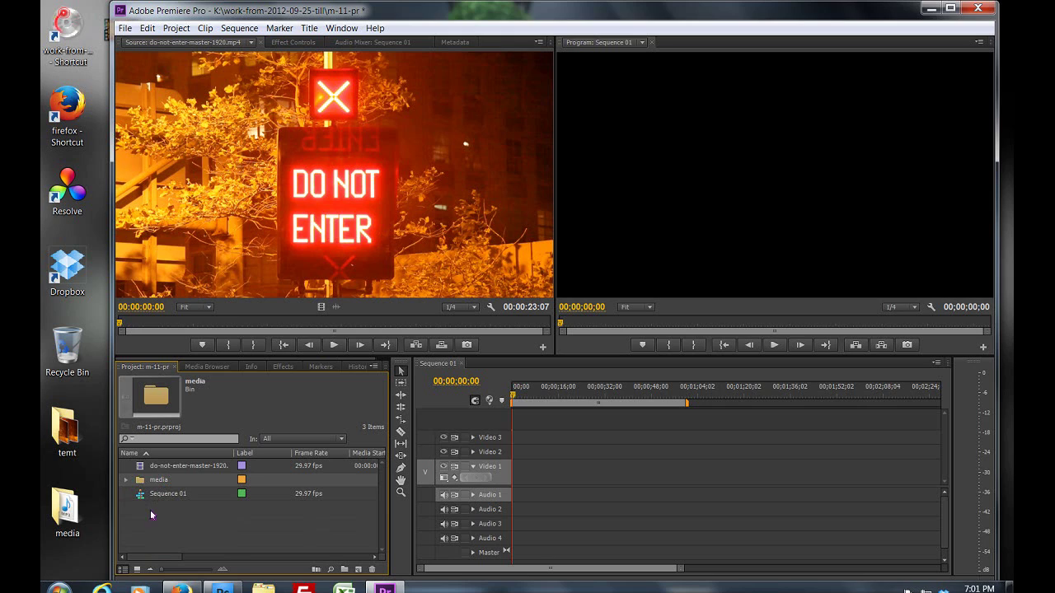
left_click(142, 468)
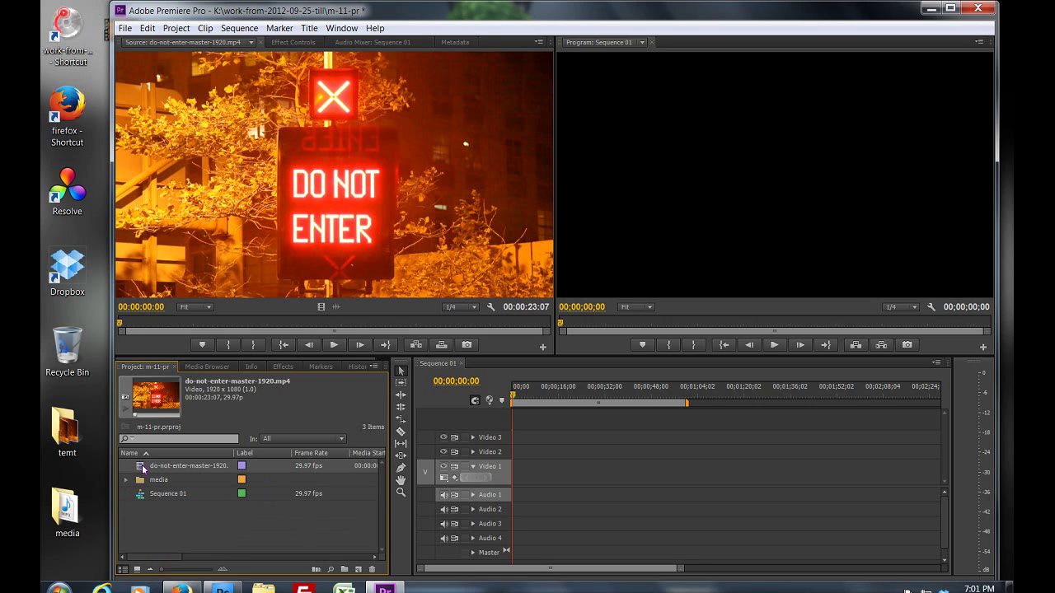
Step: Clear the loose do-not-enter clip from the project and expand the media bin
right_click(141, 468)
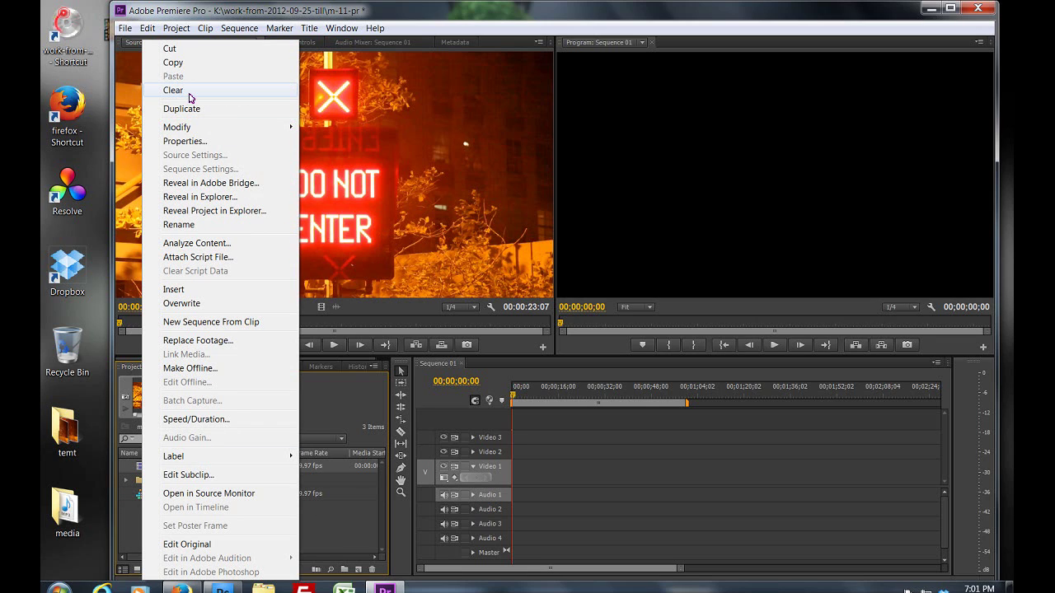
left_click(173, 90)
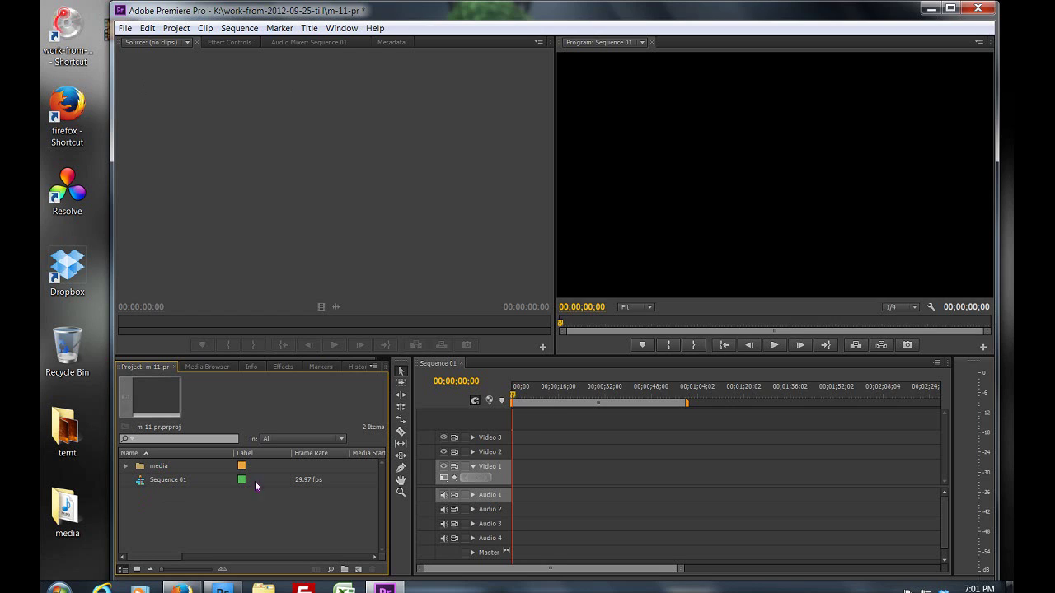
left_click(126, 470)
Step: Load drive-in-rain-master-1920.mp4 in the Source monitor, collapse the bin and maximize the window
scroll(202, 518, "down", 1)
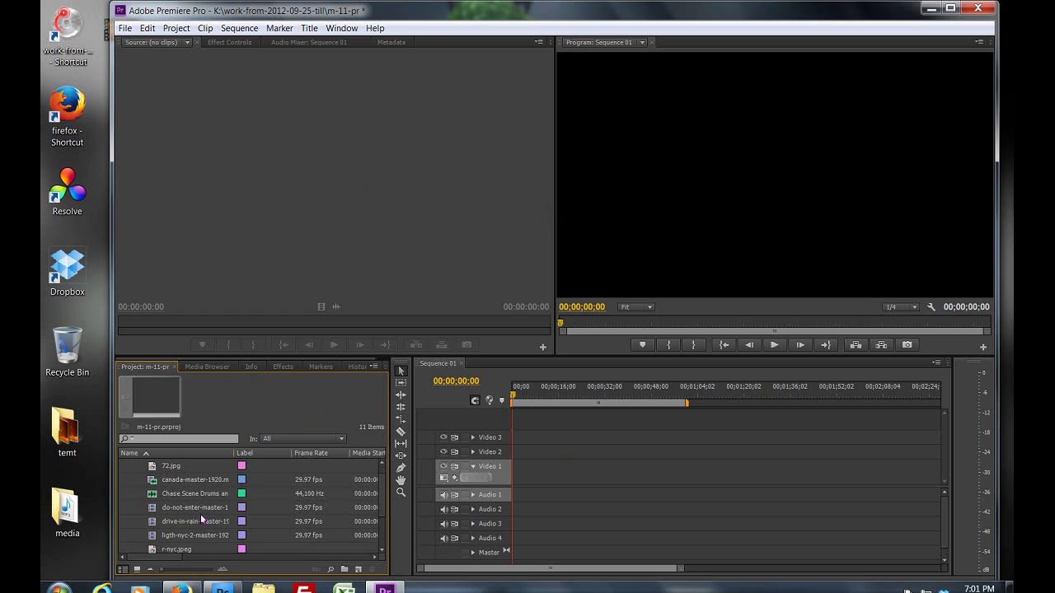
double_click(156, 522)
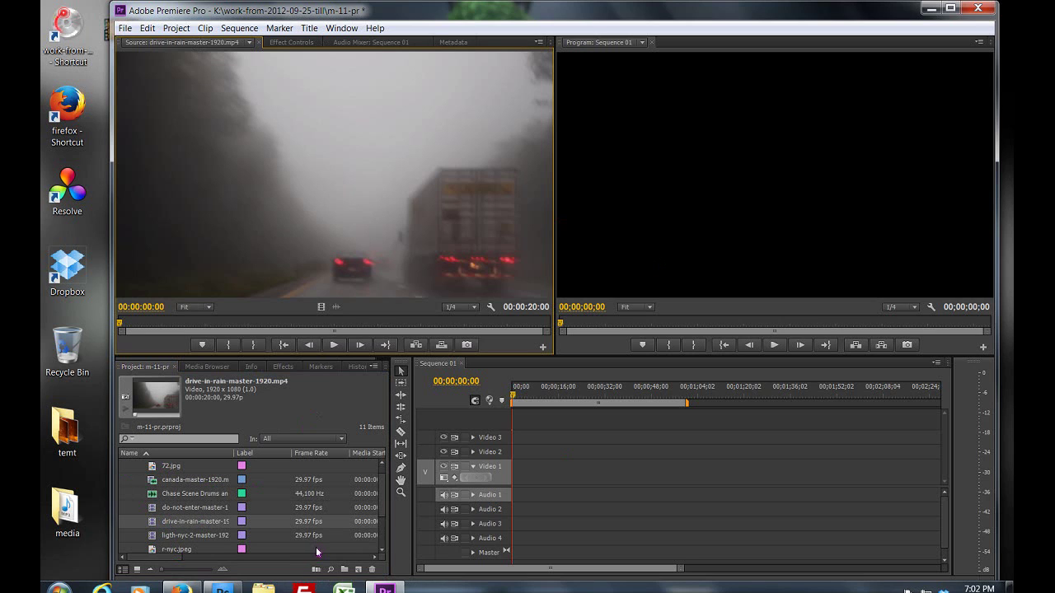
scroll(316, 547, "up", 1)
left_click(126, 468)
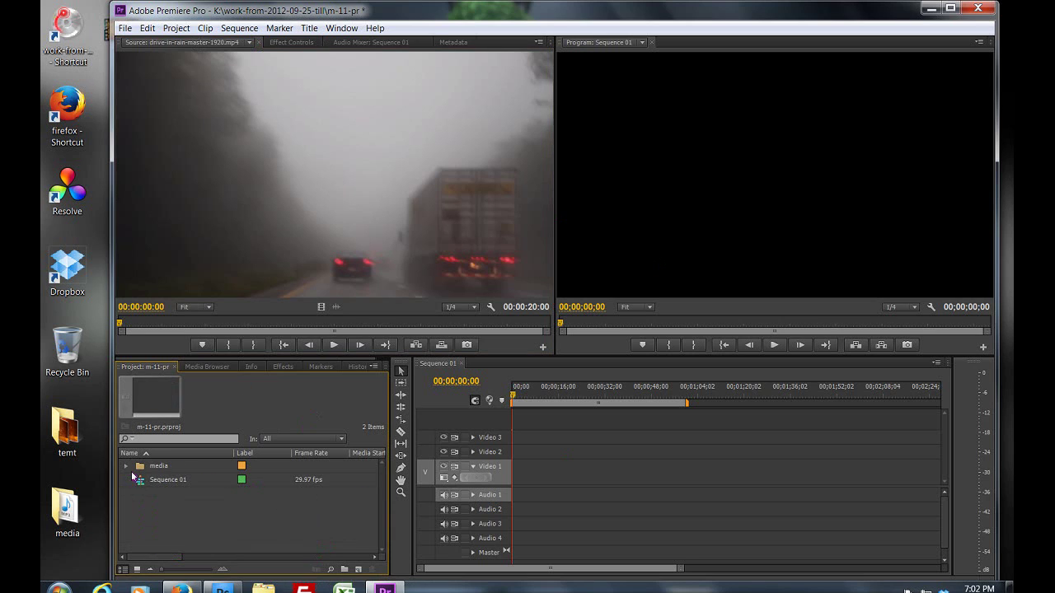
left_click(126, 470)
left_click(155, 510)
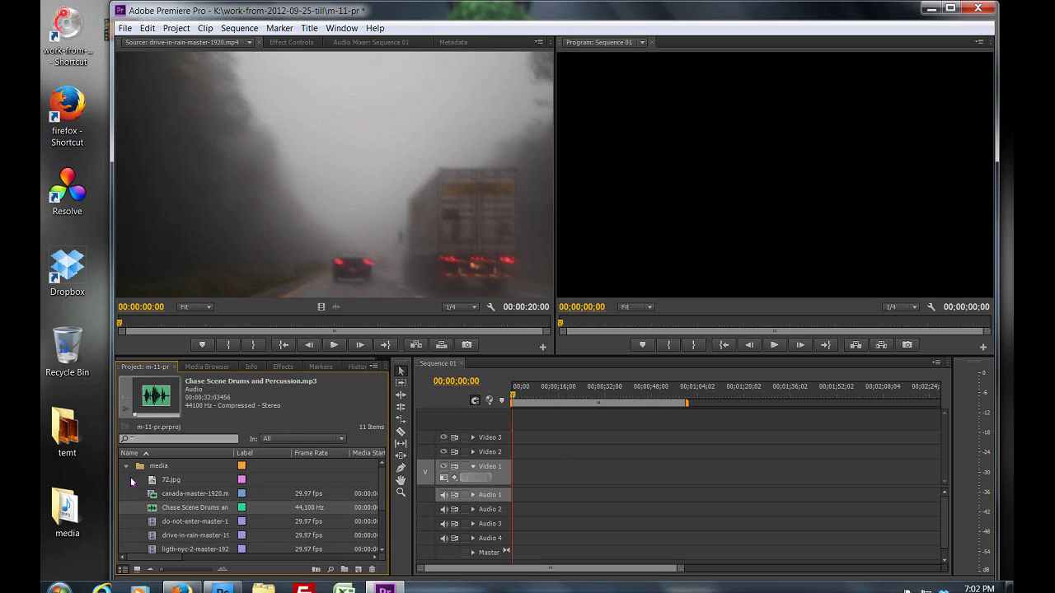
left_click(126, 467)
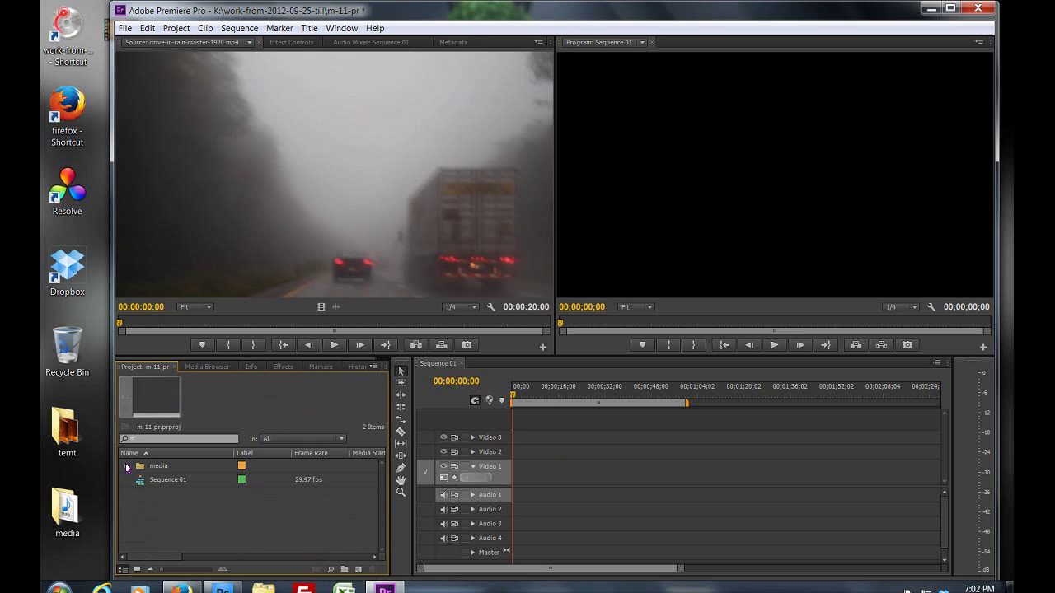
left_click(951, 8)
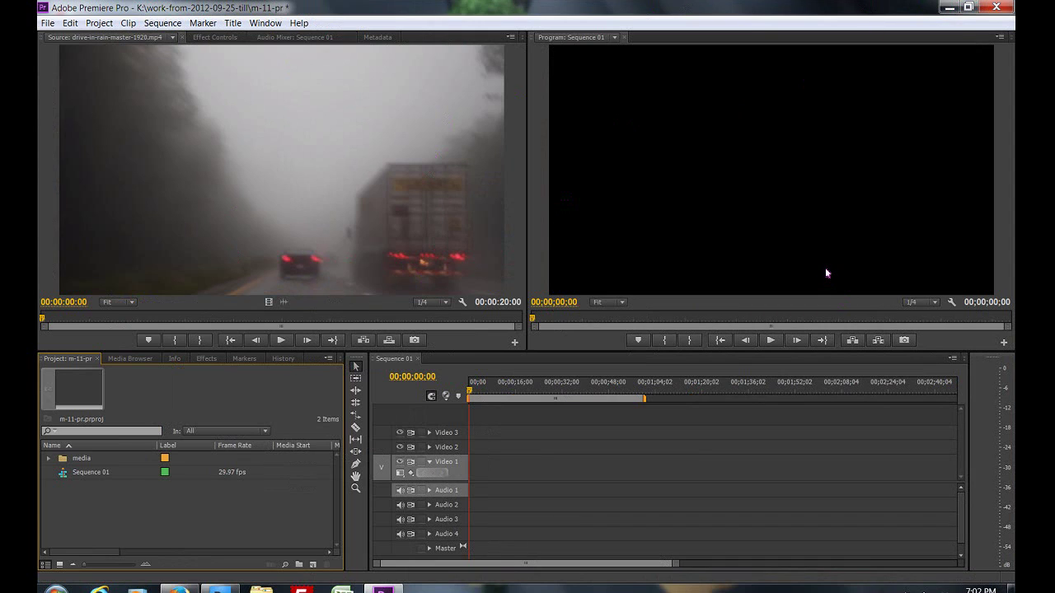
Step: Select drive-in-rain-master-1920.mp4 in the media bin and play it to 00:00:03:12
left_click(50, 459)
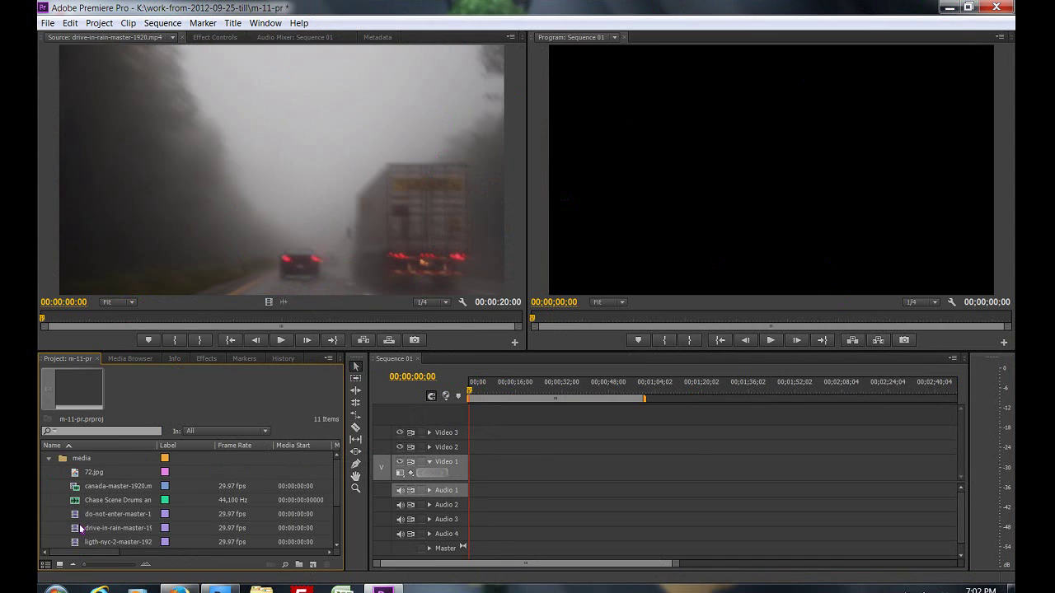
left_click(80, 528)
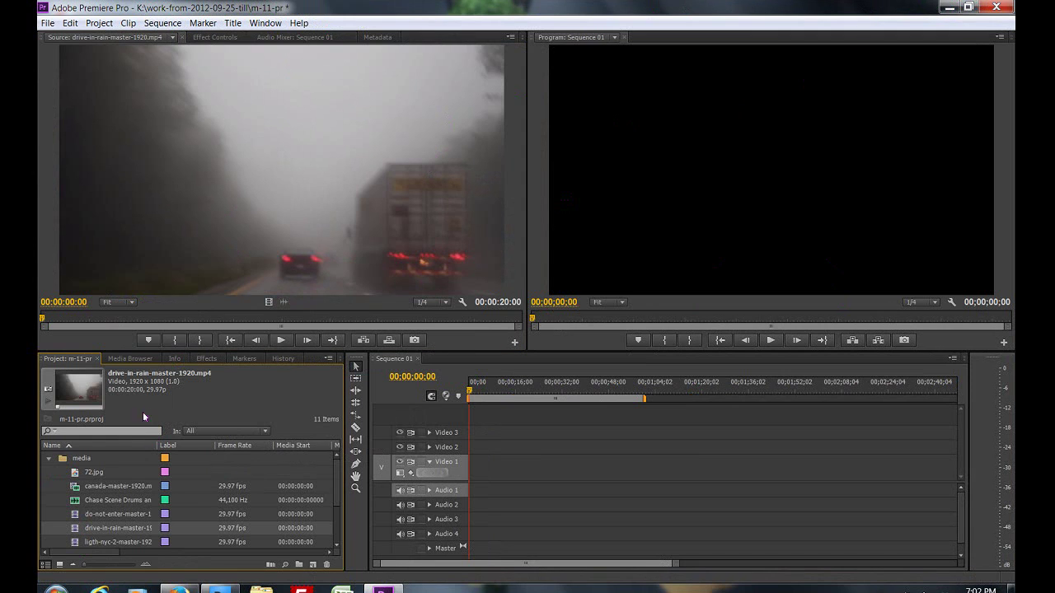
left_click(281, 341)
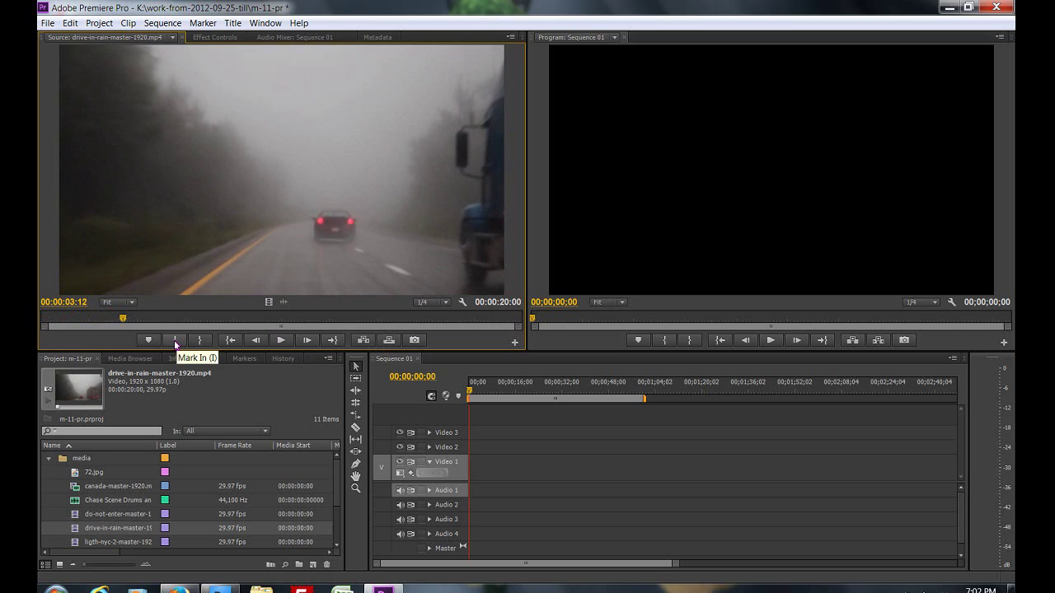
Step: Mark the drive-in-rain clip In at 00:00:03:12 and Out at 00:00:05:02
left_click(176, 341)
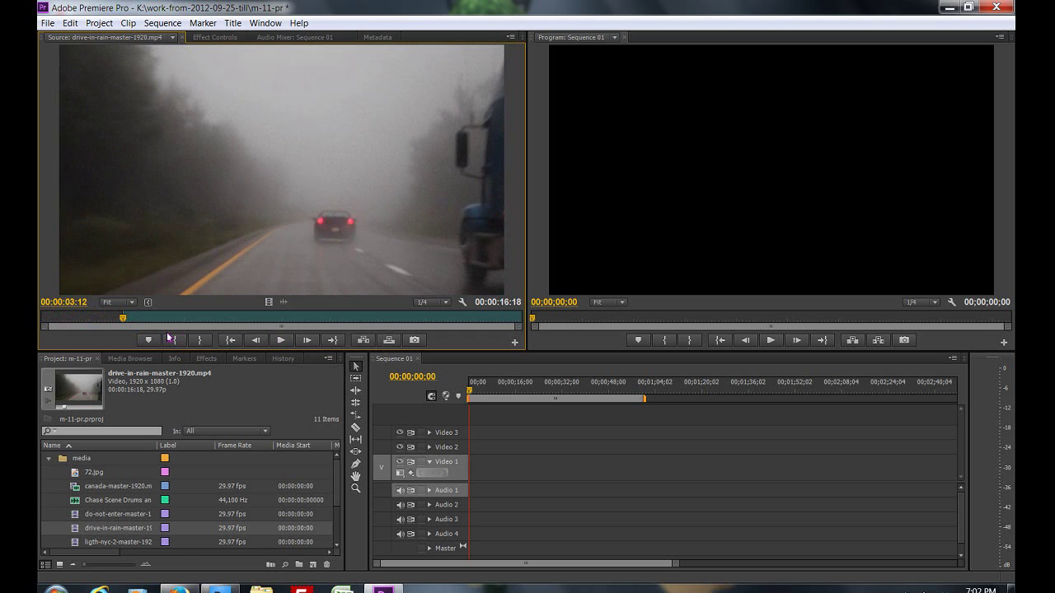
key("space")
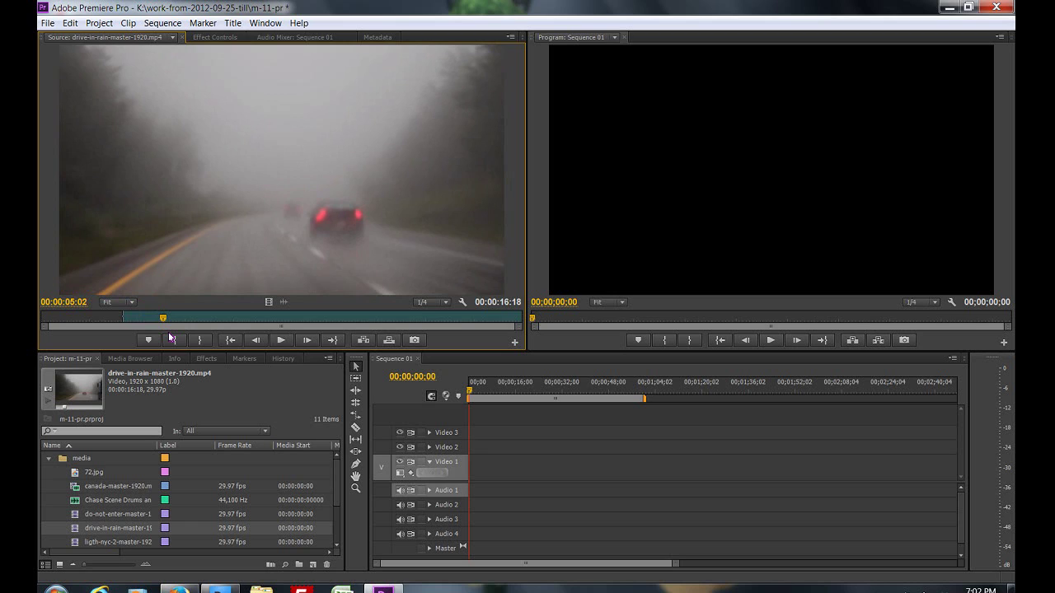
key("o")
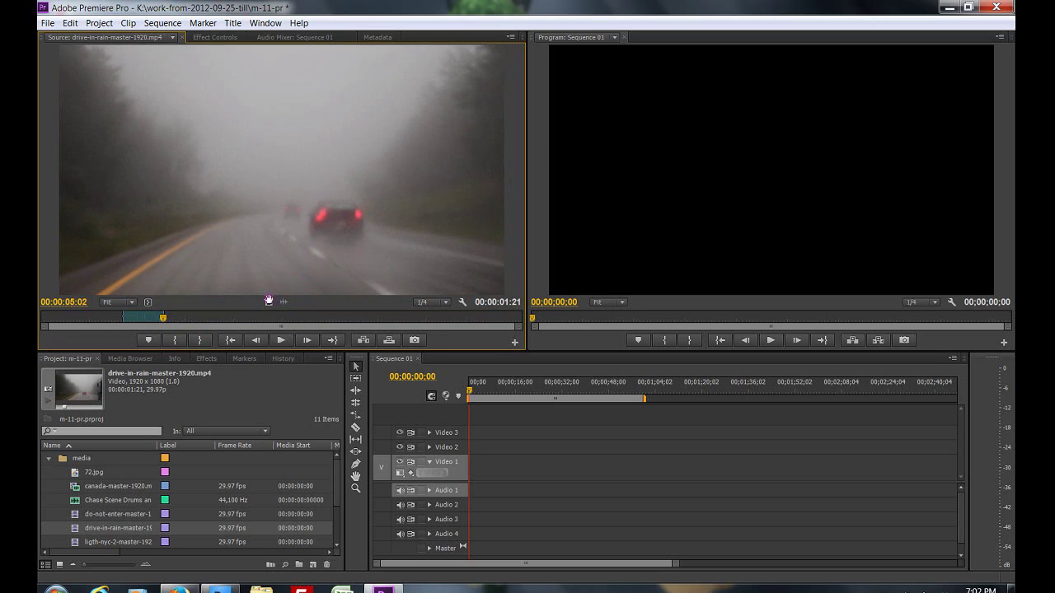
Step: Drop the drive-in-rain video onto Video 1 and set the work area from 00;00;07;12 to 00;00;38;17
left_click_drag(267, 300, 498, 481)
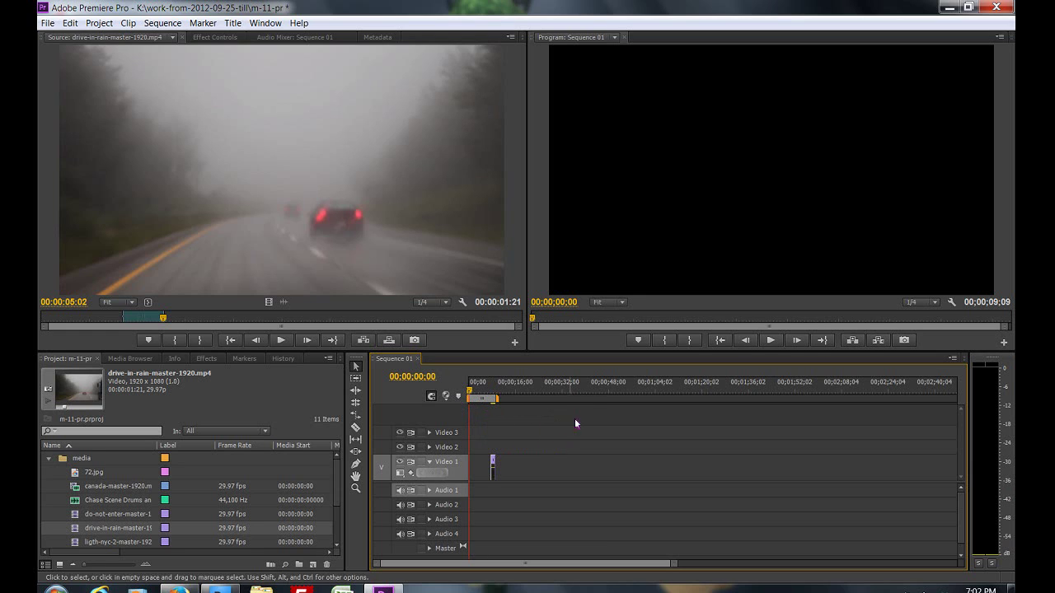
left_click(492, 399)
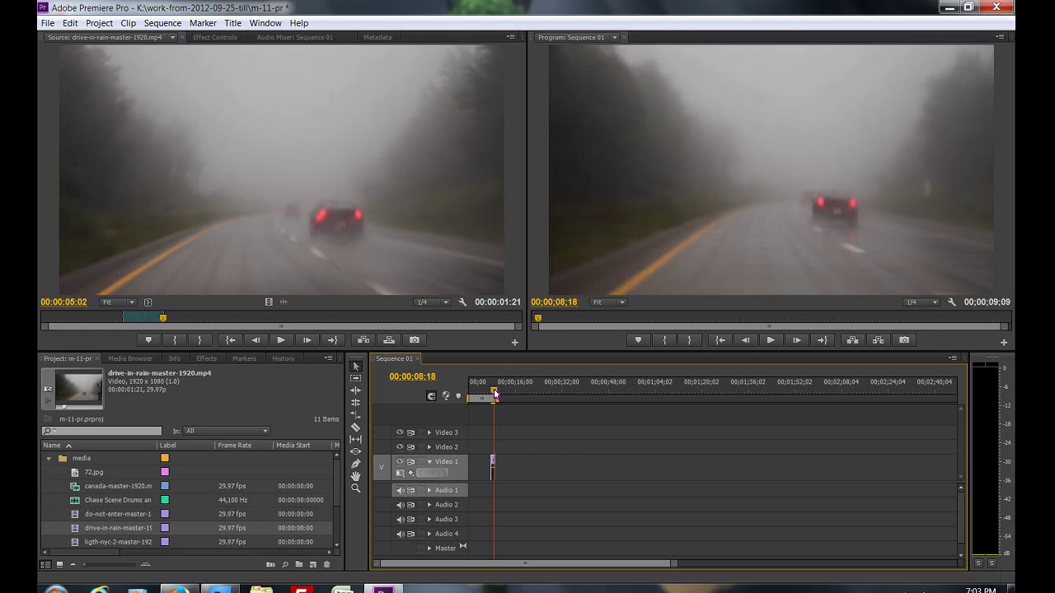
left_click_drag(472, 402, 562, 400)
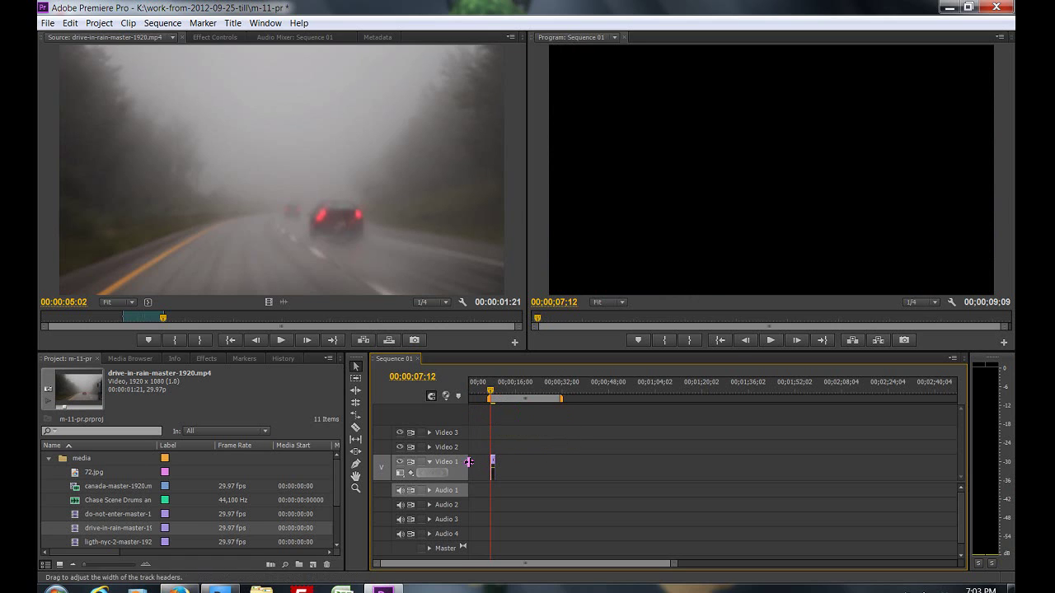
mouse_move(499, 400)
left_click_drag(561, 399, 582, 401)
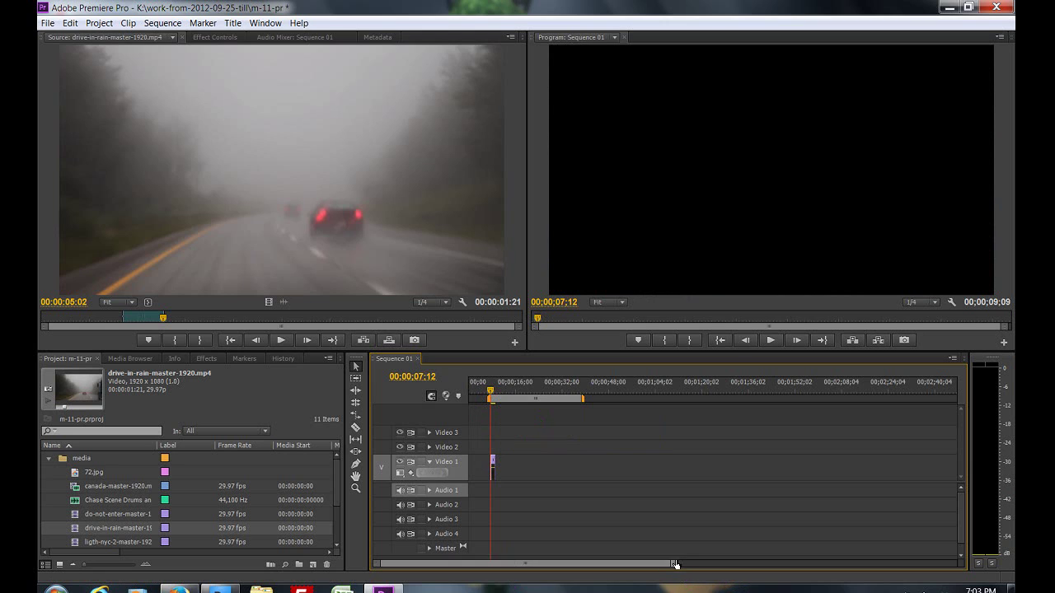
Step: Zoom the timeline and preview the drive-in-rain clip from near its start
left_click_drag(673, 564, 608, 563)
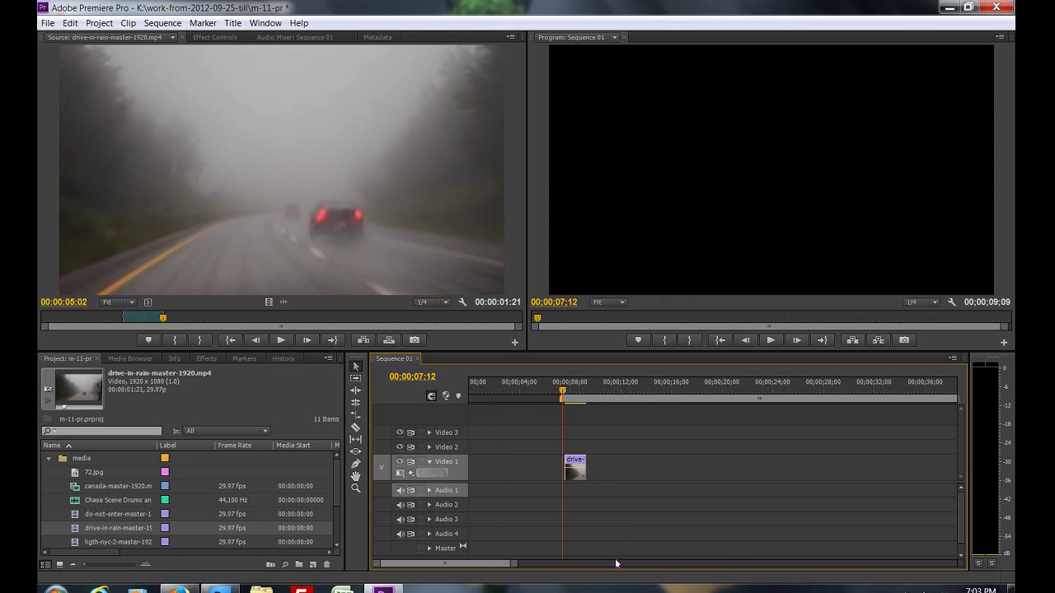
scroll(490, 562, "down", 3)
scroll(481, 558, "up", 3)
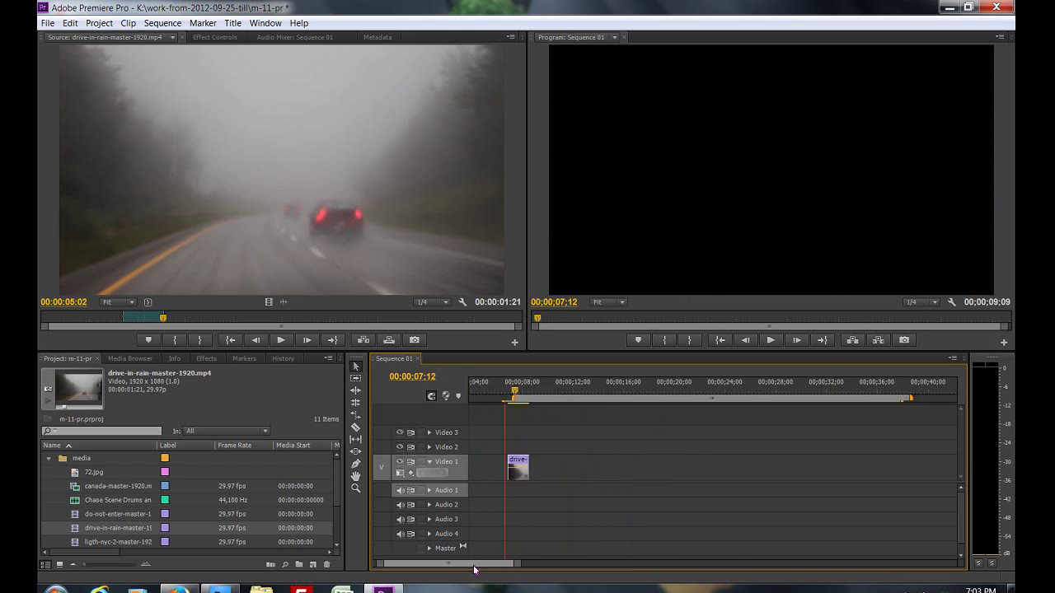
left_click(566, 395)
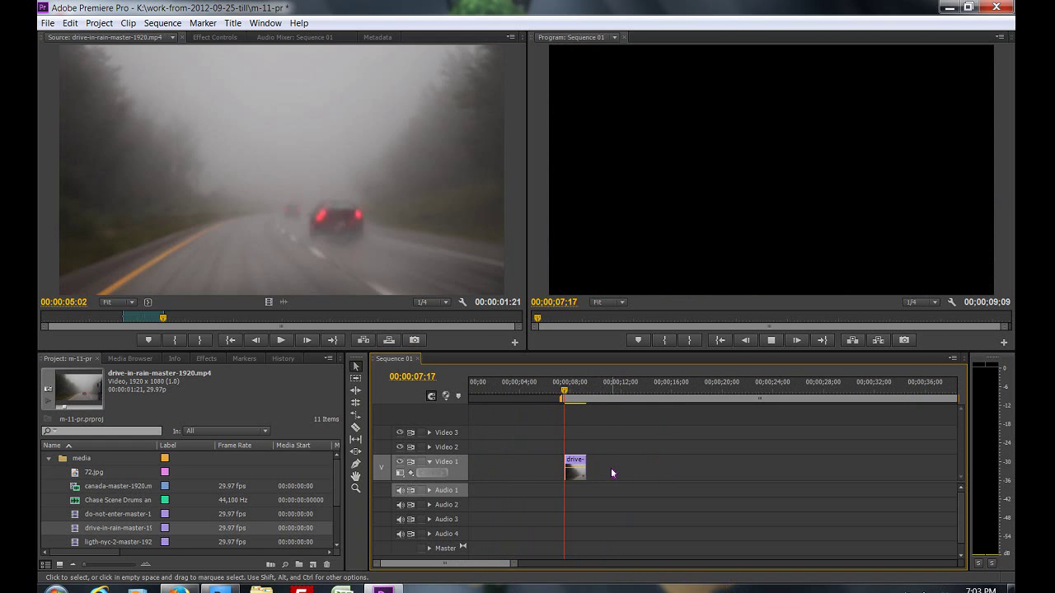
key("space")
key("space")
key("space")
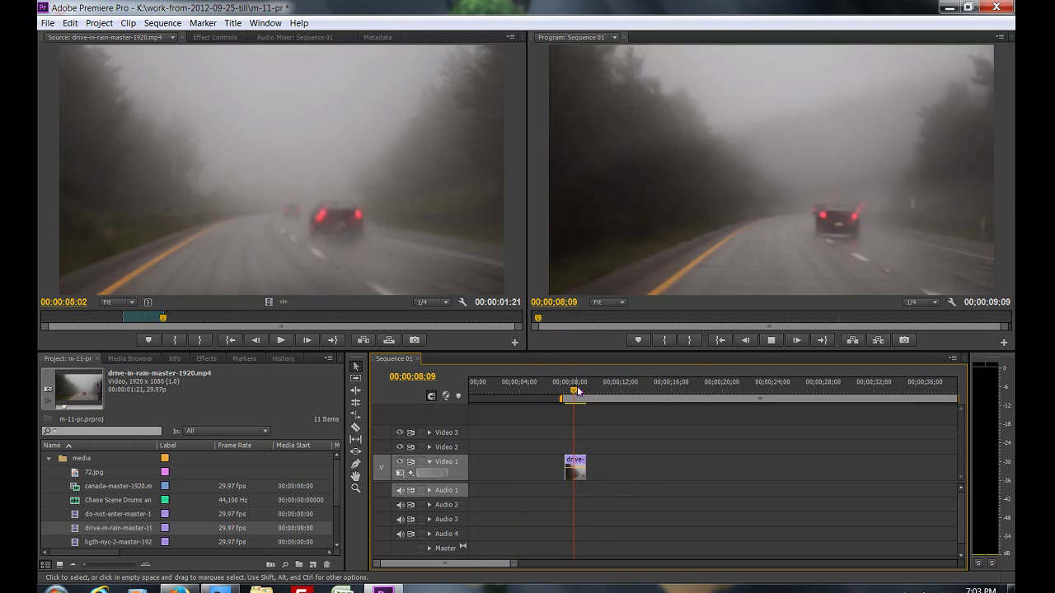
key("space")
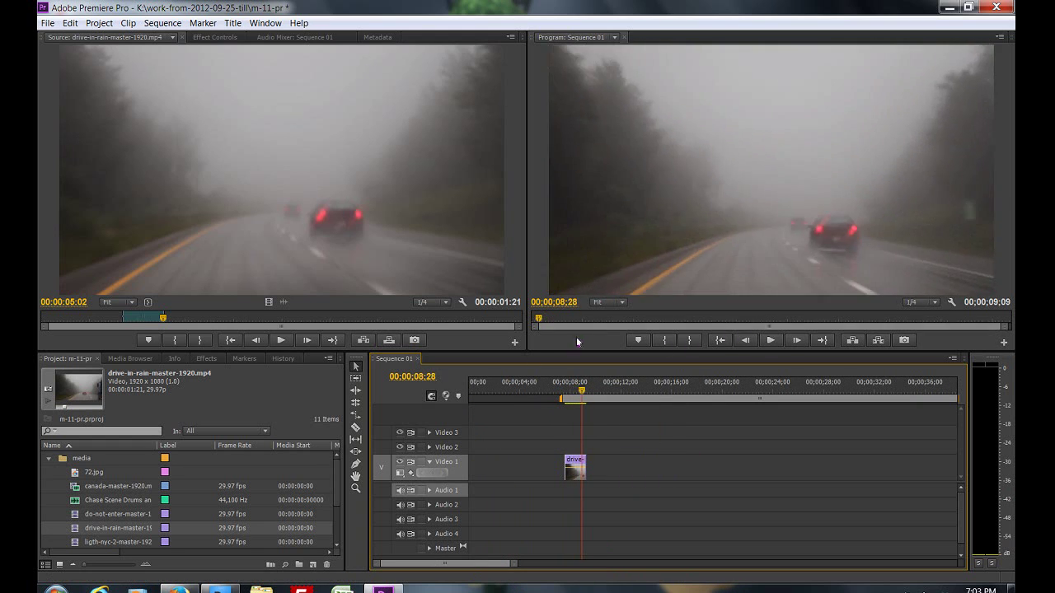
Step: Load do-not-enter-master-1920.mp4 into the Source Monitor and find a start at 00:00:04:12
left_click(77, 516)
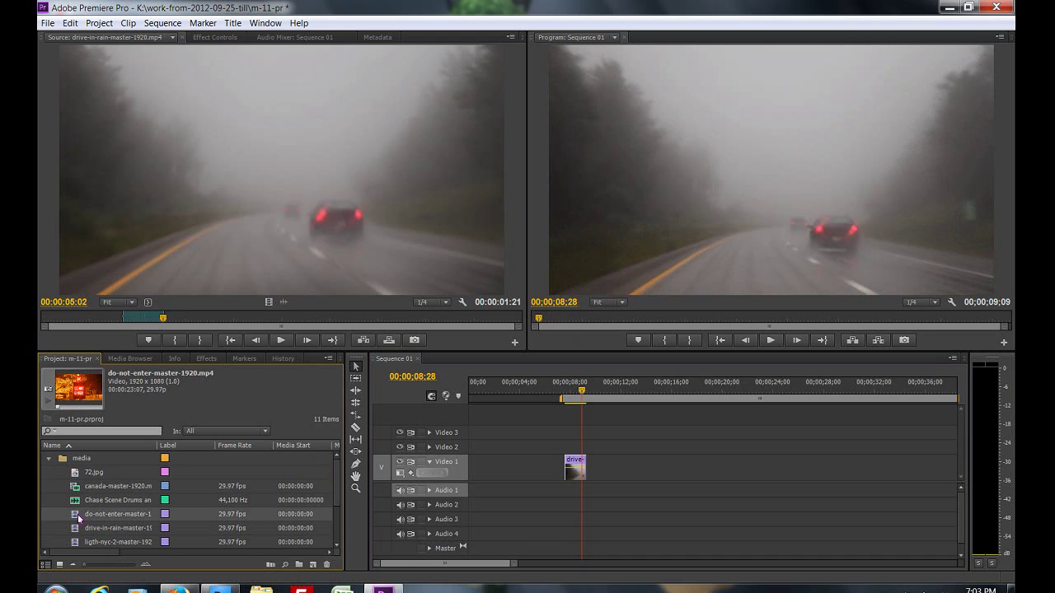
double_click(77, 514)
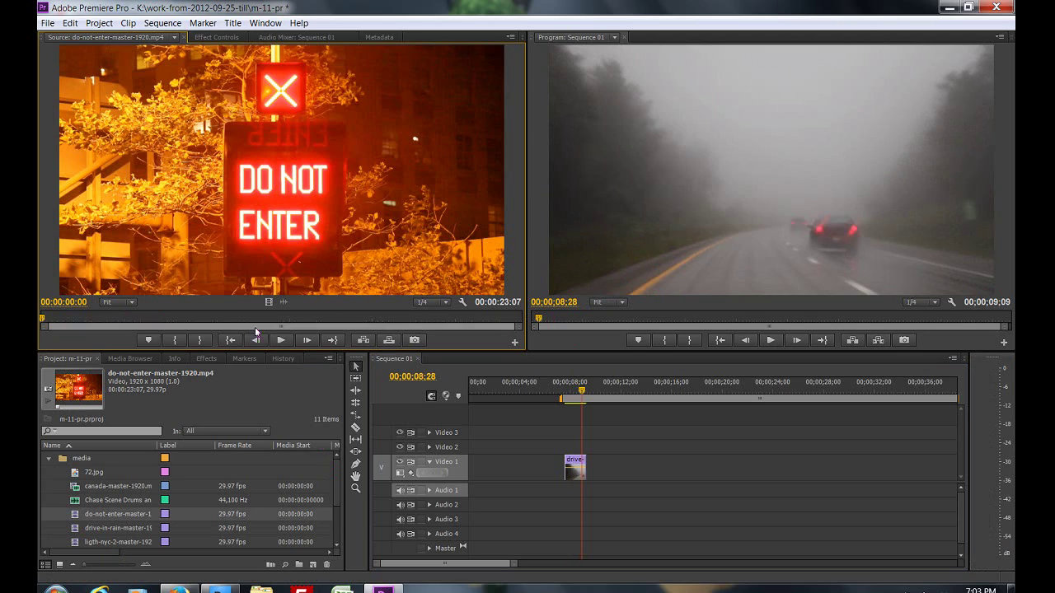
left_click(282, 340)
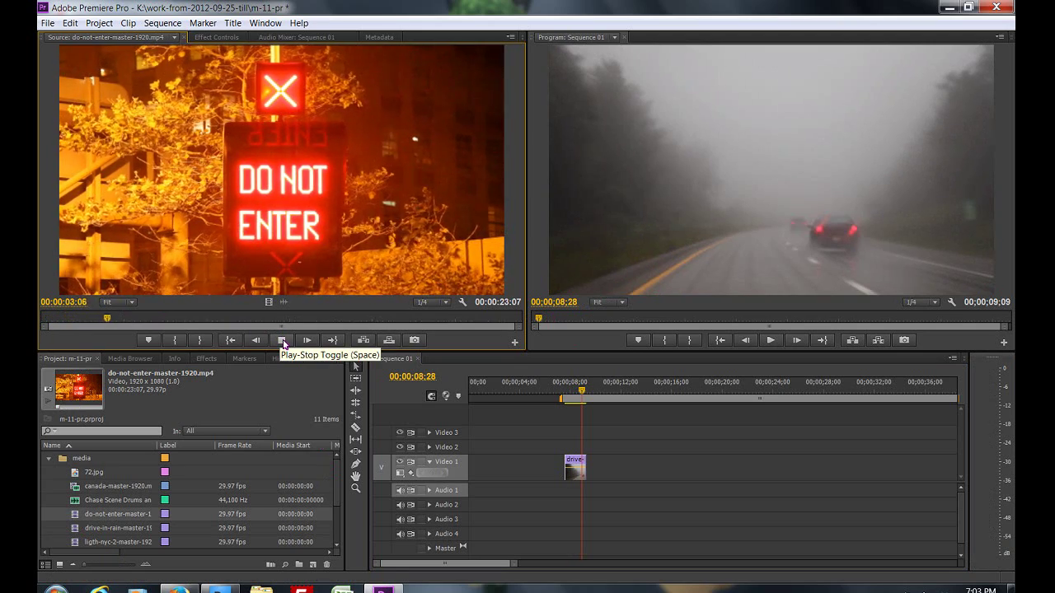
left_click(281, 340)
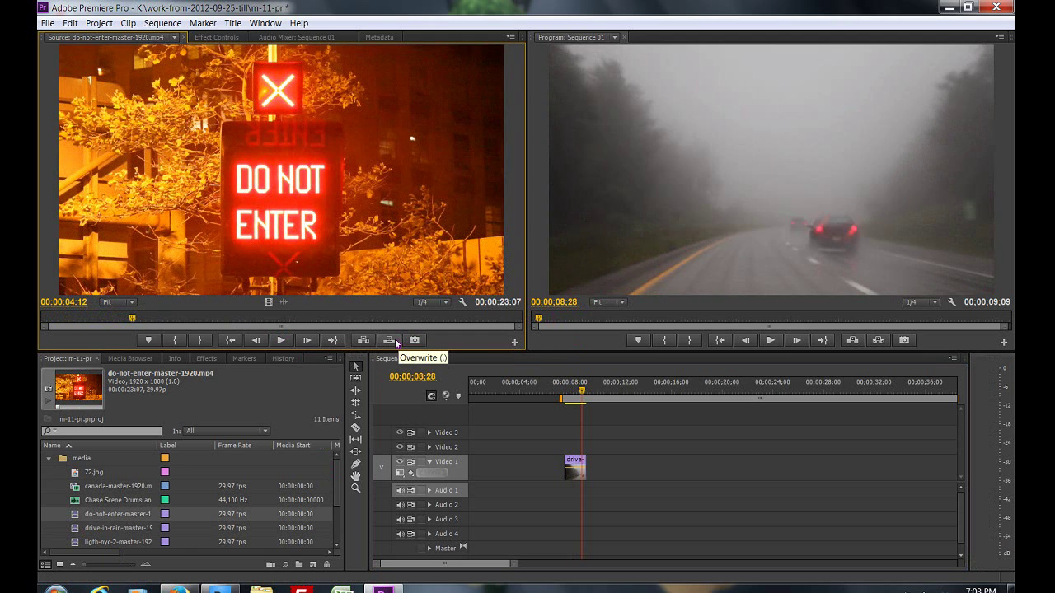
Step: Mark In at 00:00:04:12 and an Out point, then drag the video range to the timeline
key("i")
key("space")
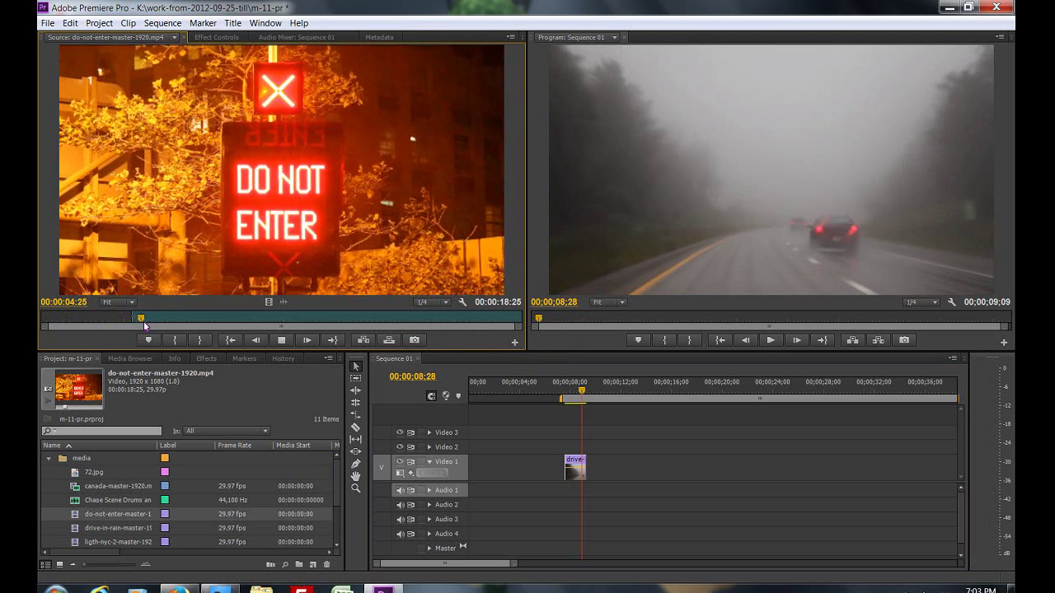
key("space")
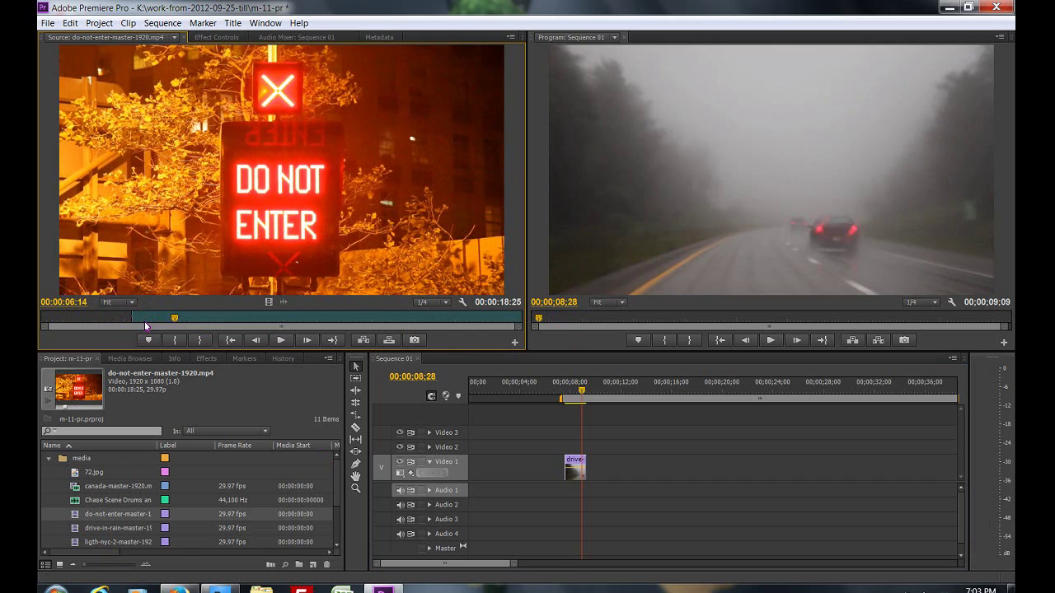
key("o")
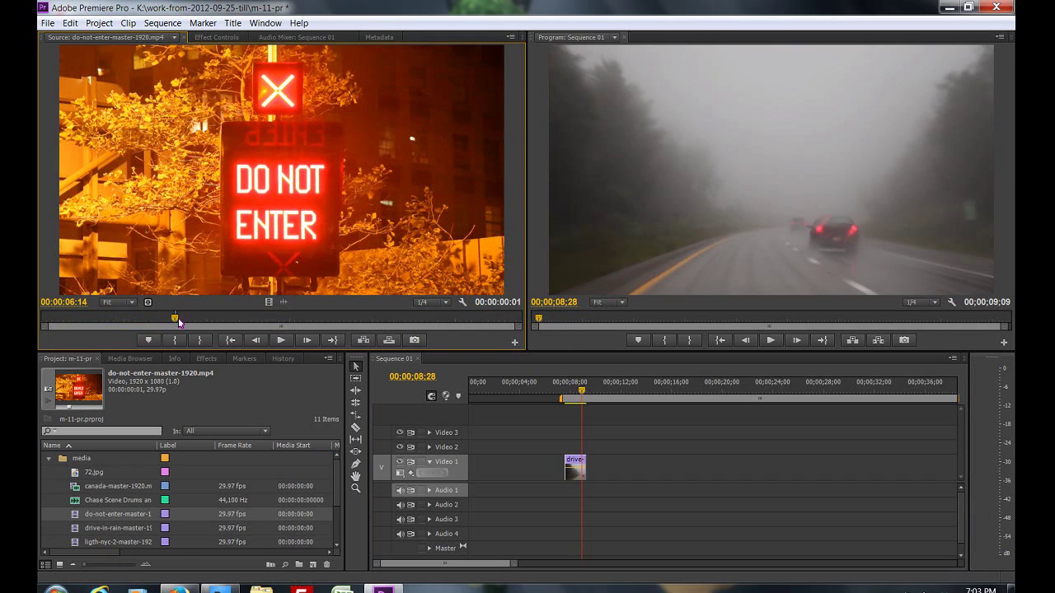
mouse_move(179, 322)
left_mouse_down()
mouse_move(151, 321)
mouse_move(187, 323)
left_mouse_up()
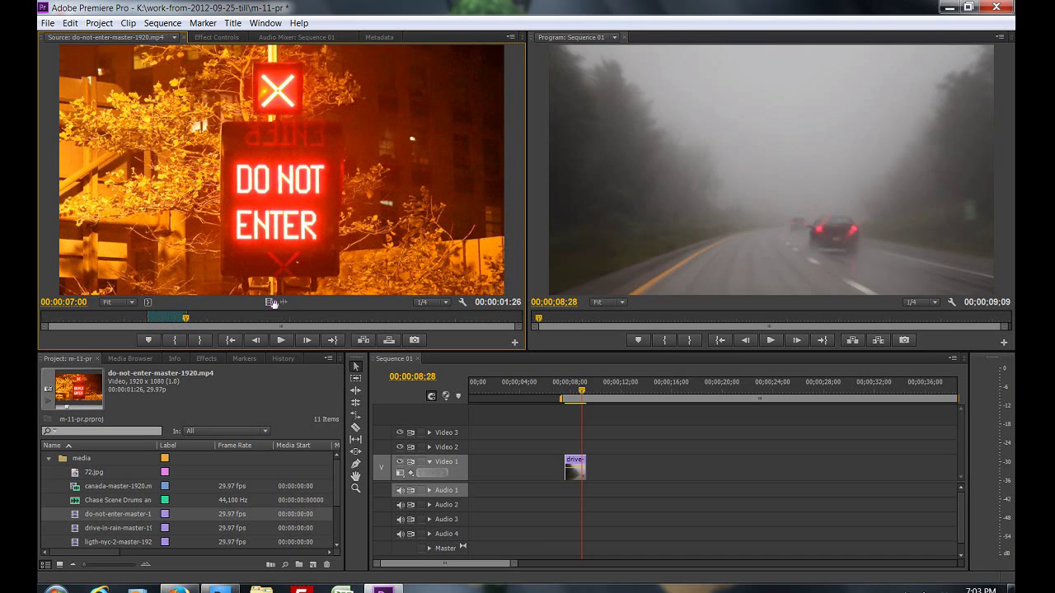
mouse_move(274, 304)
left_mouse_down()
mouse_move(595, 432)
mouse_move(595, 471)
left_mouse_up()
Step: Drop the do-not-enter clip after drive-in-rain on Video 1 and reload drive-in-rain-master-1920.mp4
left_click_drag(582, 394, 580, 396)
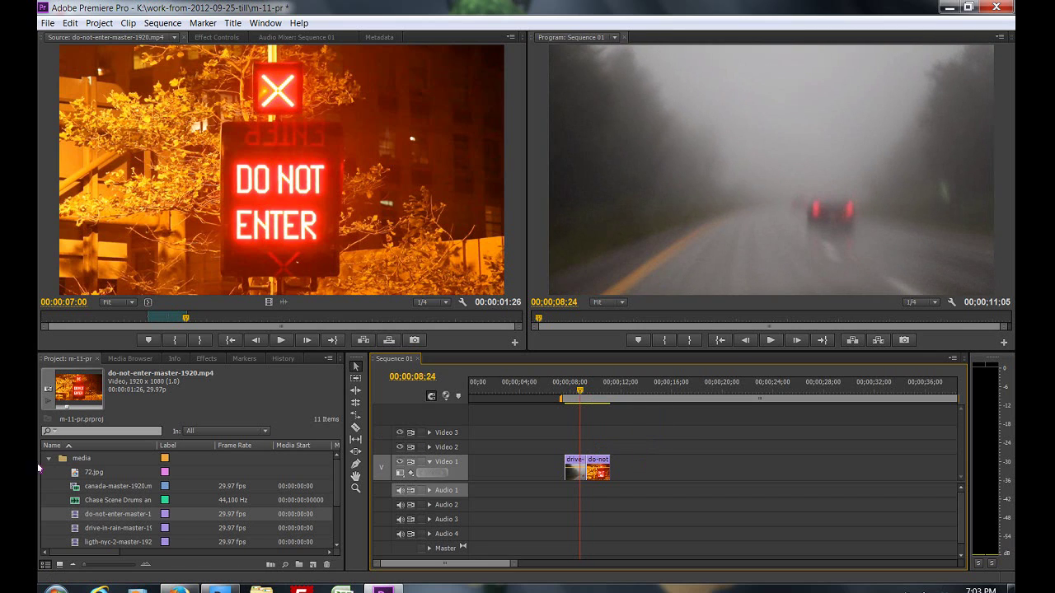
scroll(91, 521, "down", 2)
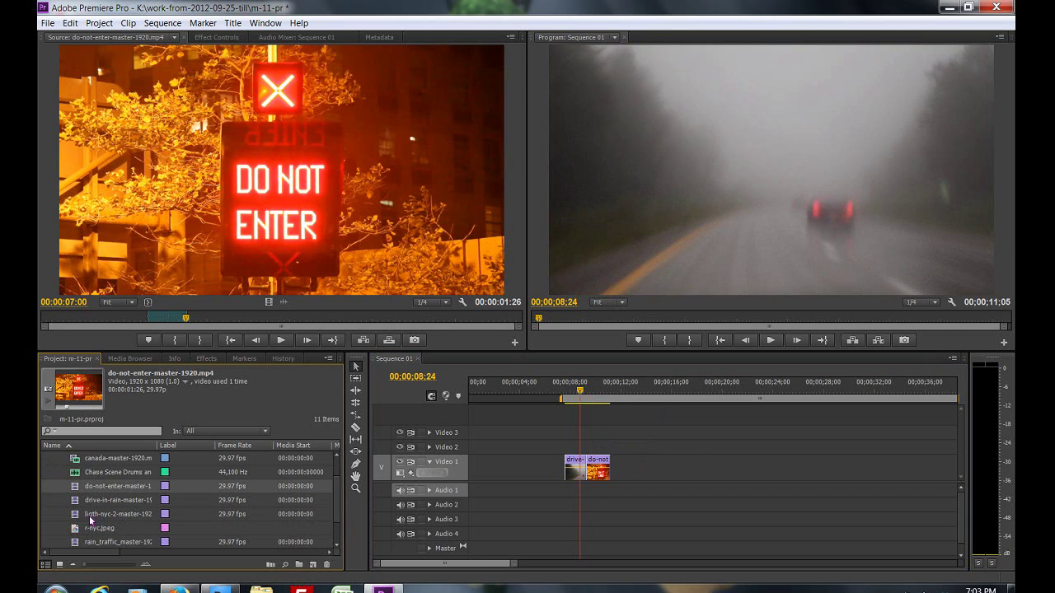
double_click(76, 501)
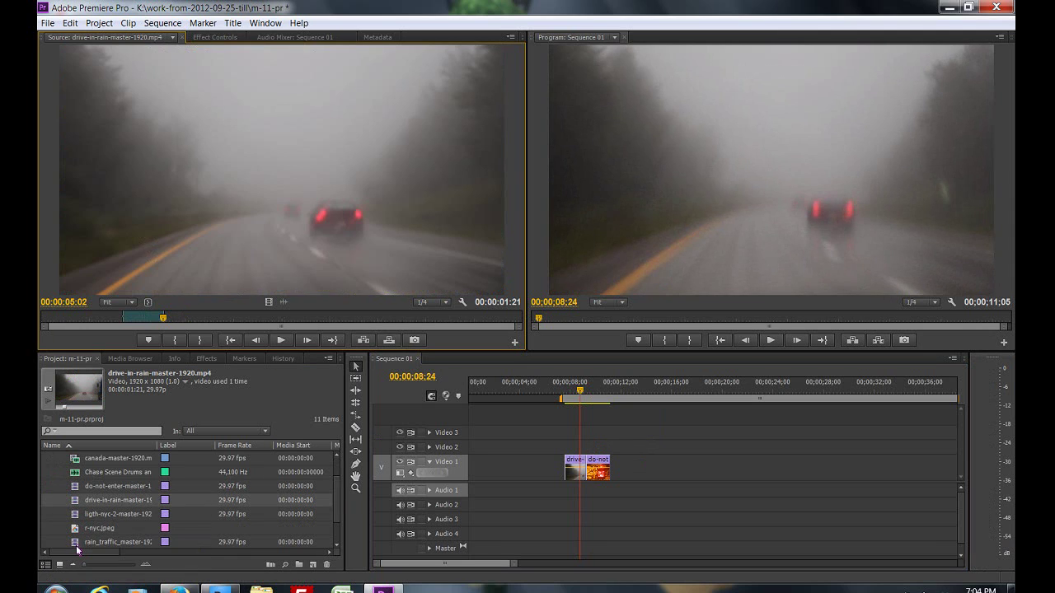
Step: Play rain_traffic_master-1920.mp4 in the Source Monitor, marking In at 00:00:04:04 and stopping at 00:00:07:14
double_click(78, 542)
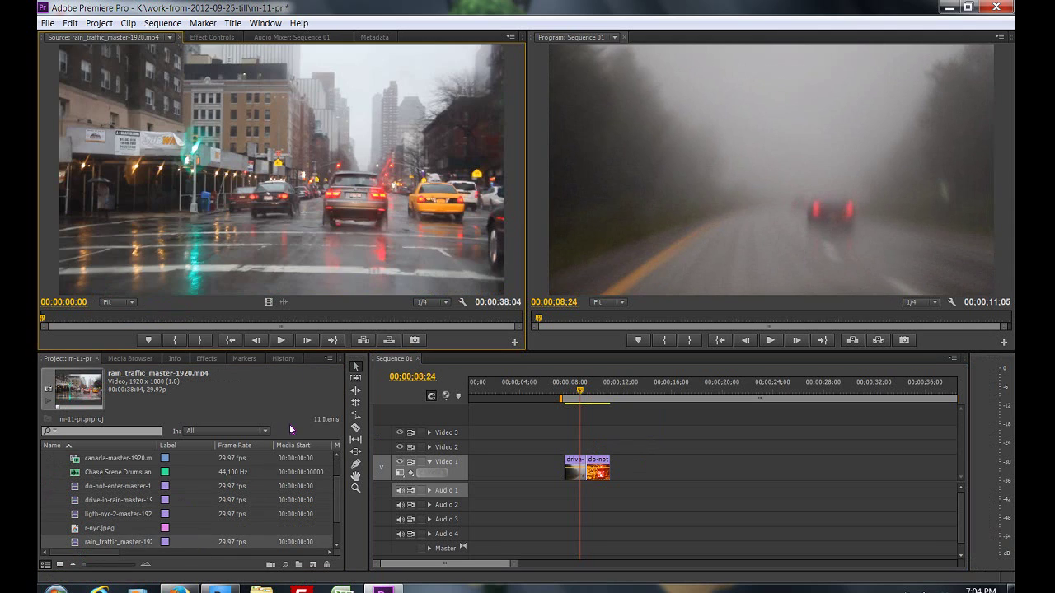
left_click(282, 341)
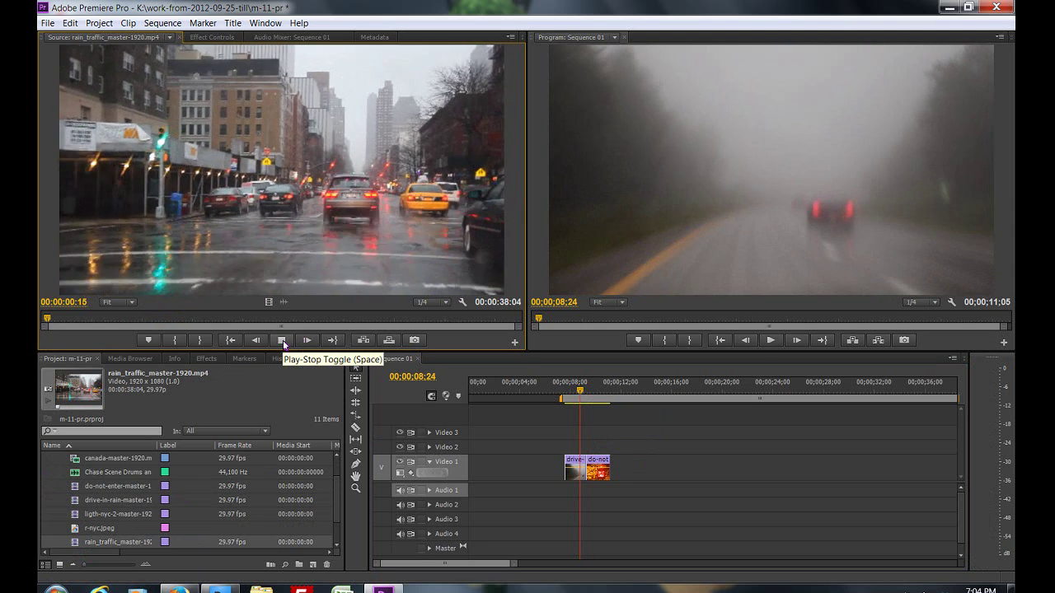
left_click(282, 341)
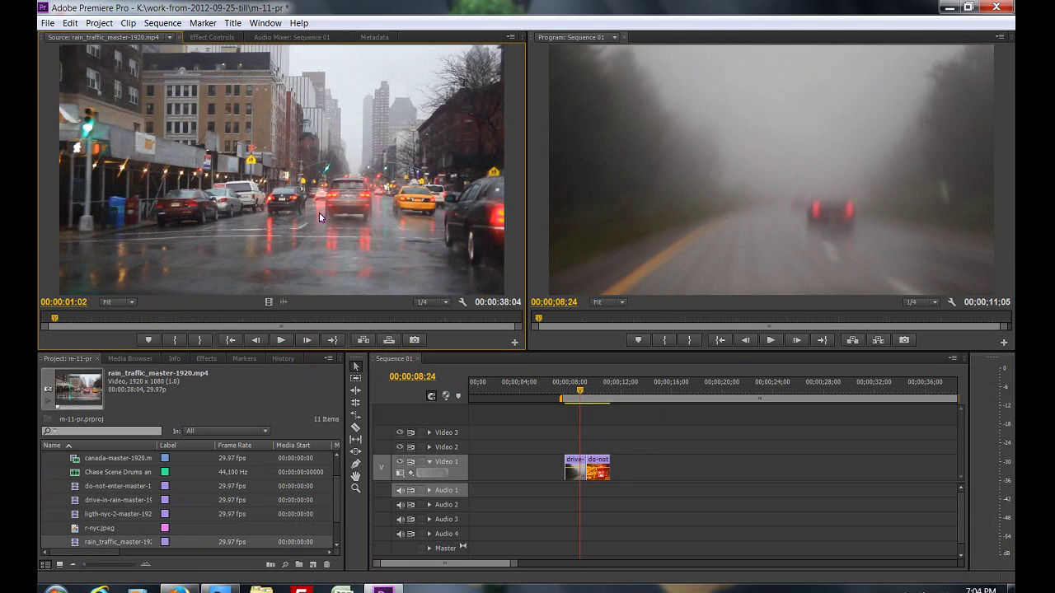
left_click(281, 340)
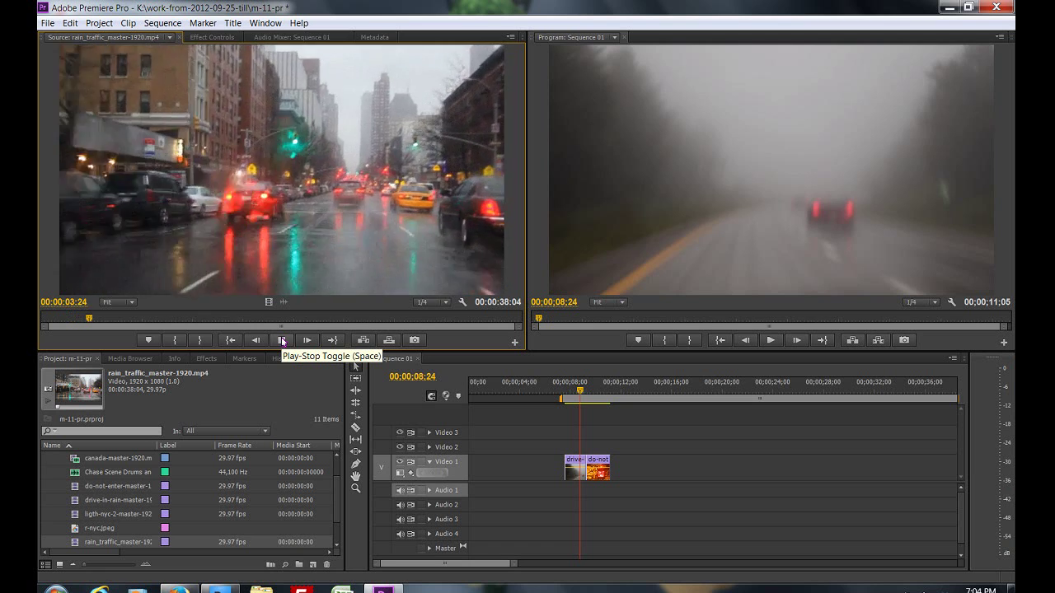
left_click(281, 340)
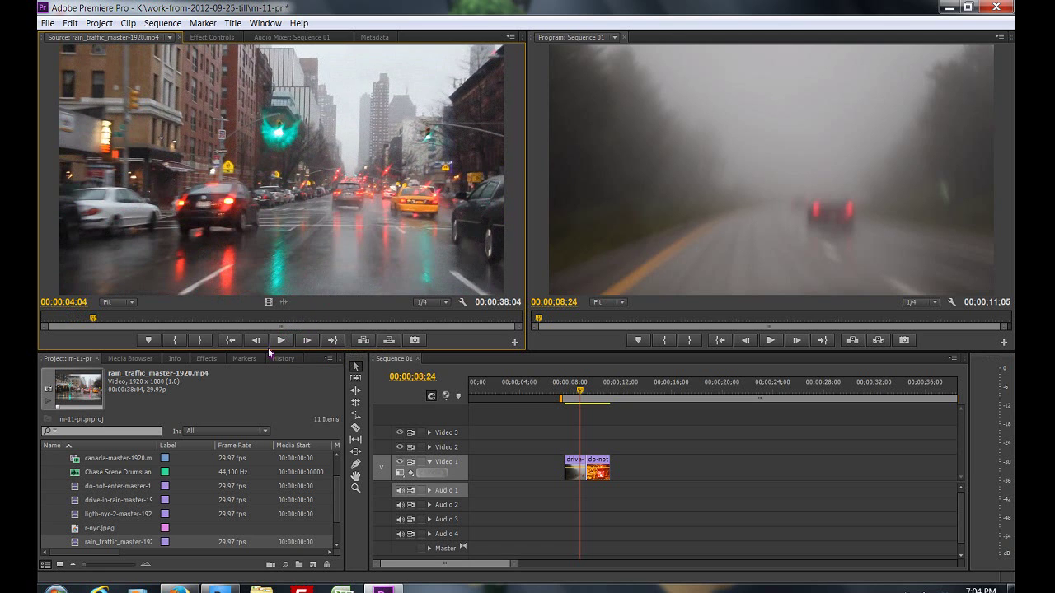
left_click(176, 340)
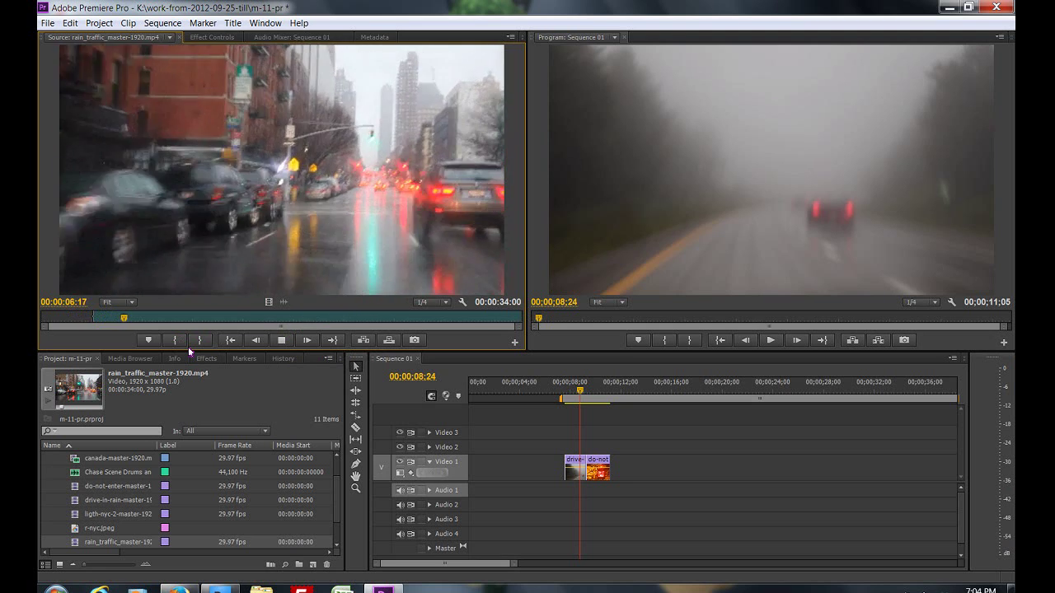
left_click(301, 342)
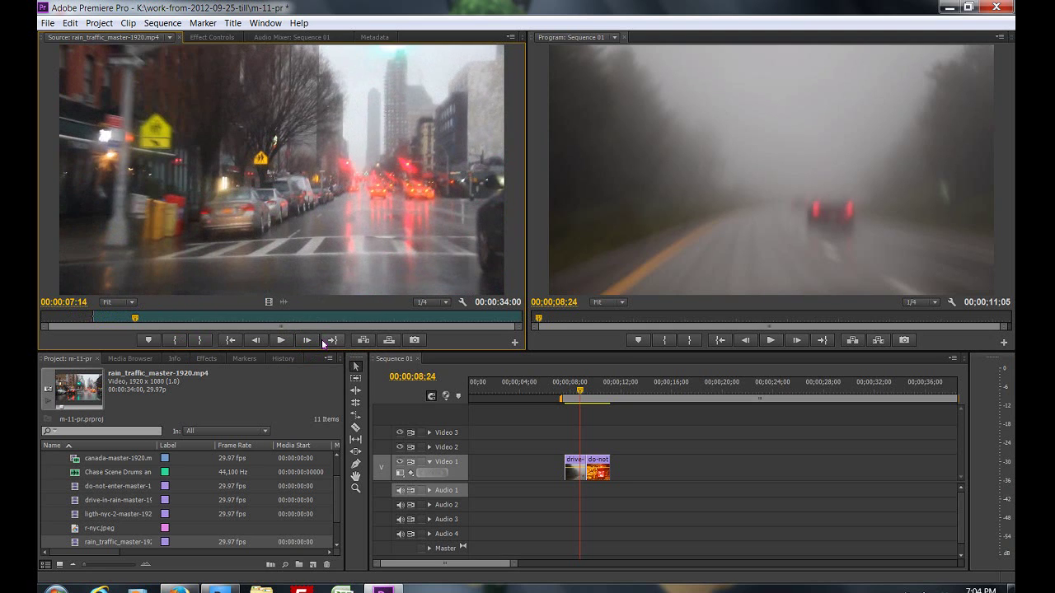
Step: Mark Out at 00:00:07:14, add rain_traffic after do-not-enter, and load Chase Scene Drums and Percussion.mp3
key("o")
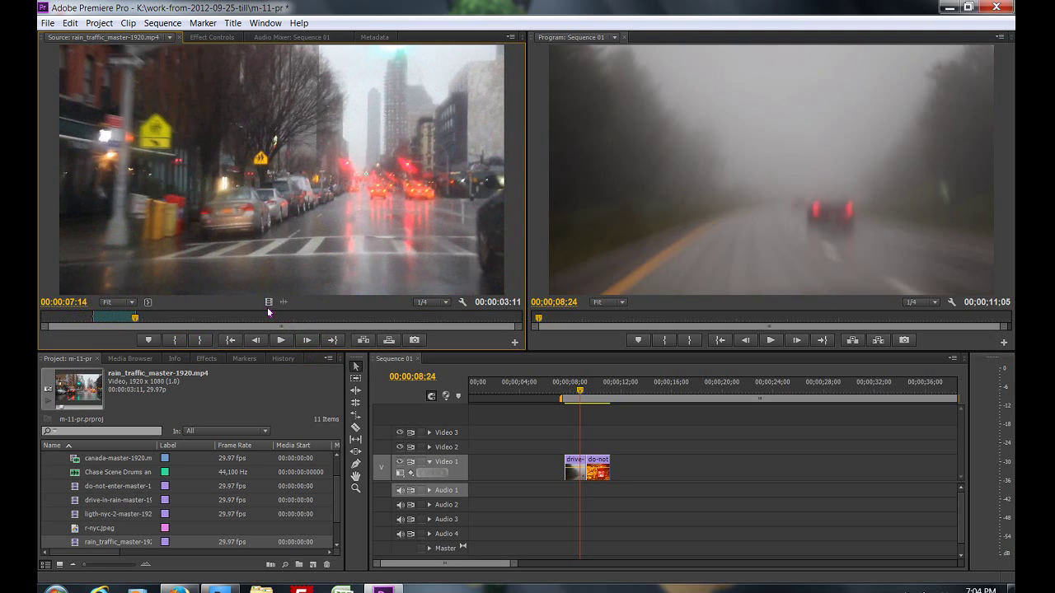
left_click_drag(268, 302, 620, 467)
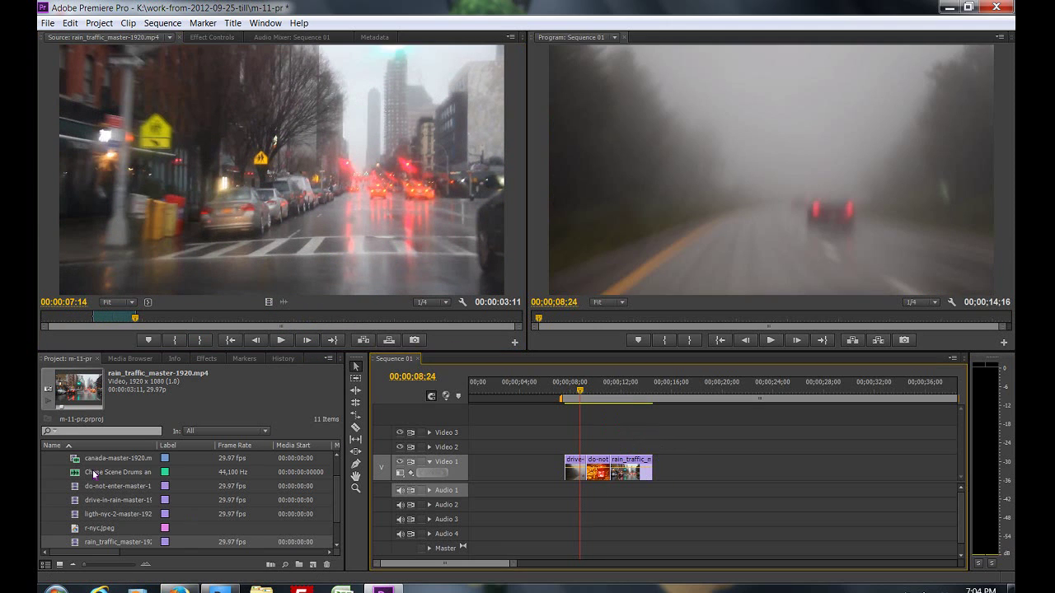
double_click(80, 476)
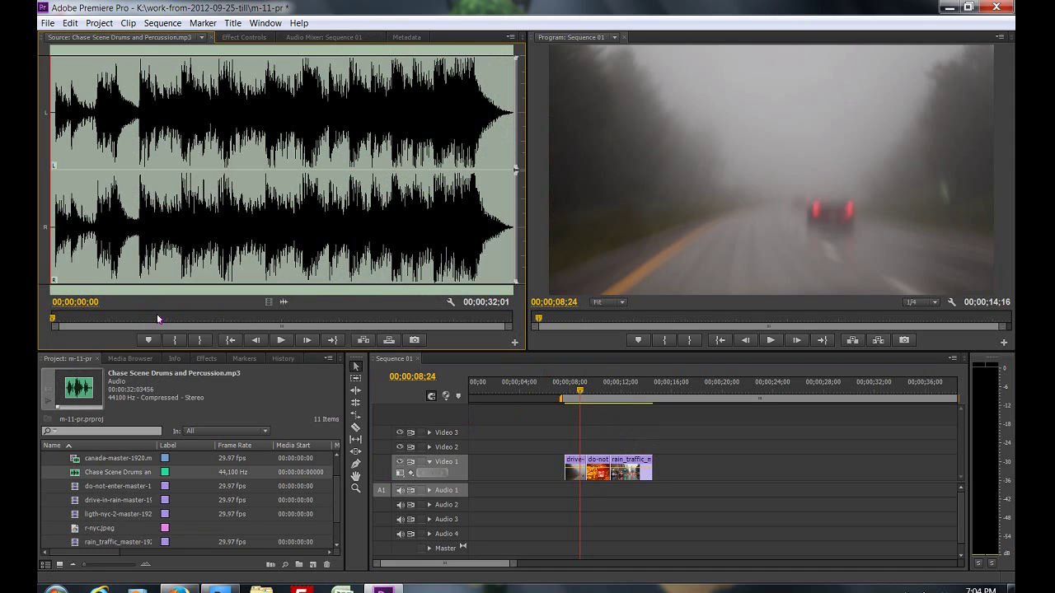
Step: Set the music's In point at 00;00;06;02 and lay Chase Scene Drums and Percussion on Audio 1
mouse_move(165, 319)
left_mouse_down()
mouse_move(189, 318)
mouse_move(169, 319)
left_mouse_up()
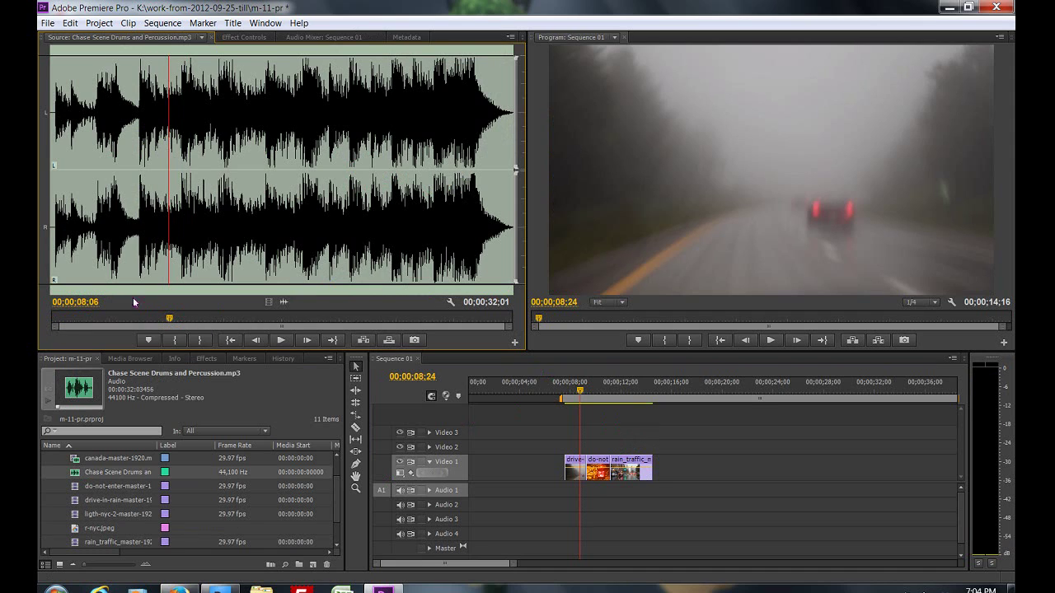
left_click_drag(134, 56, 138, 56)
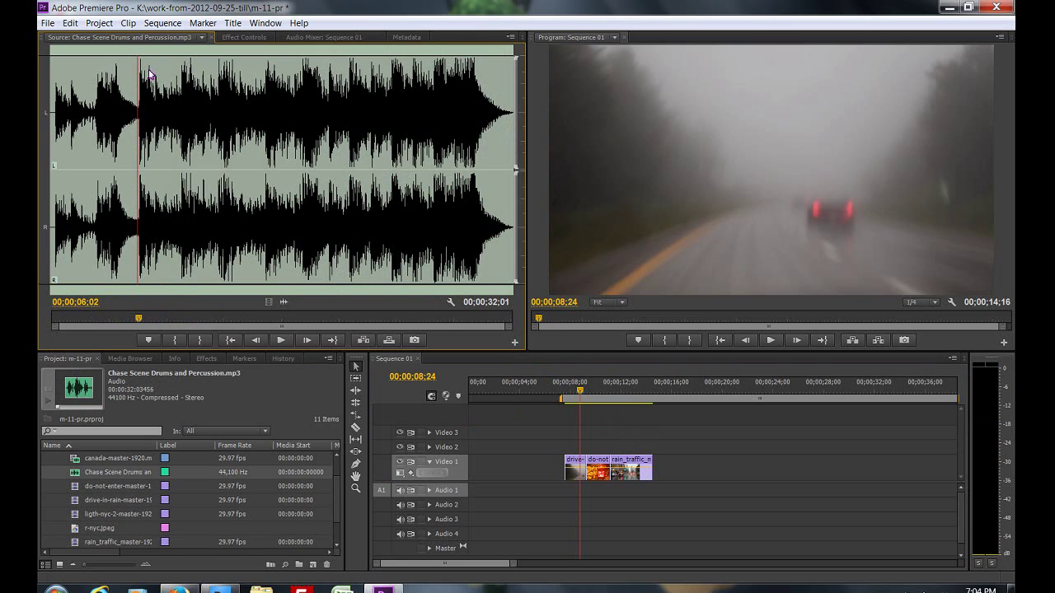
key("i")
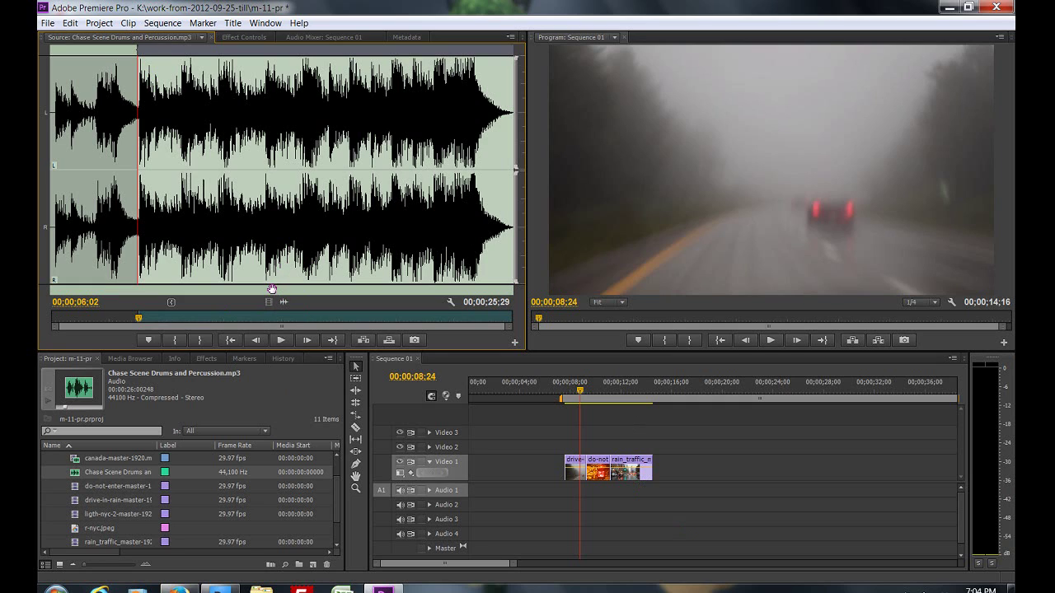
left_click_drag(271, 291, 575, 494)
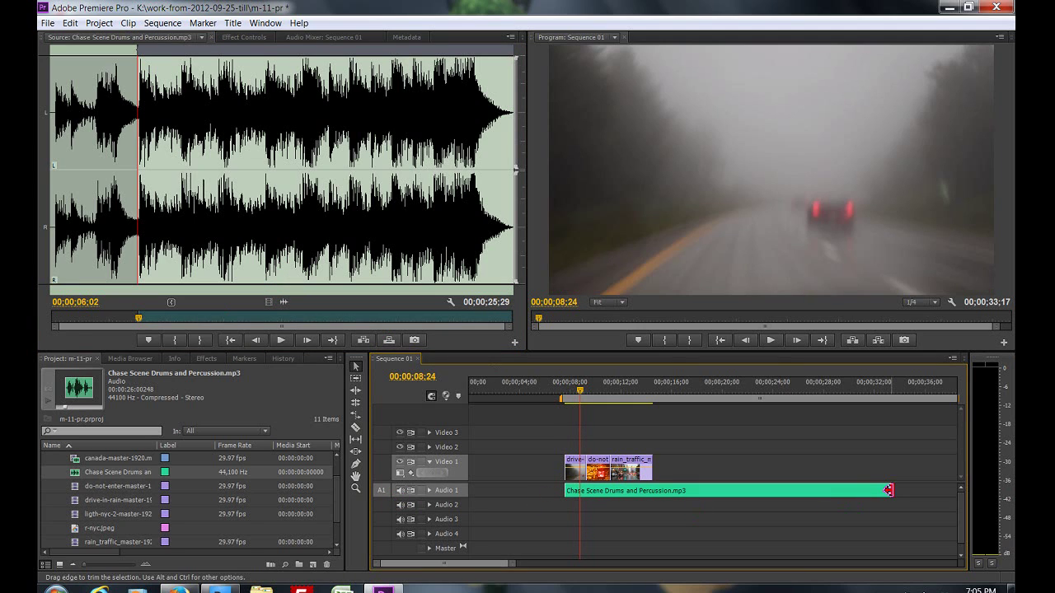
Step: Trim the music's end on Audio 1 to the rain_traffic clip's end, checking cuts around 00;00;08;22
left_click_drag(889, 491, 651, 491)
left_click(570, 399)
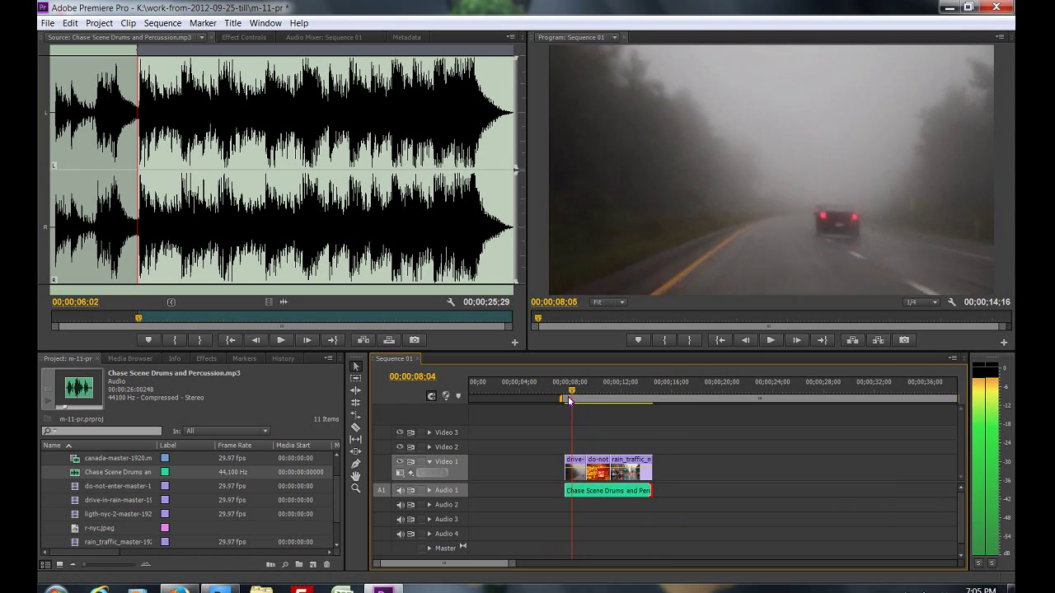
left_click_drag(569, 400, 568, 400)
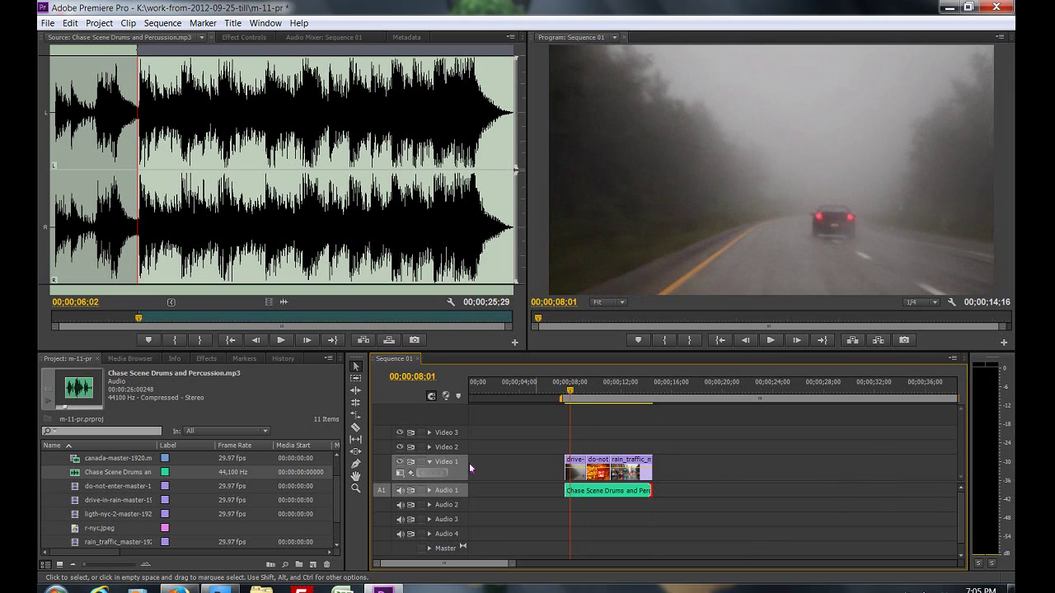
left_click(579, 398)
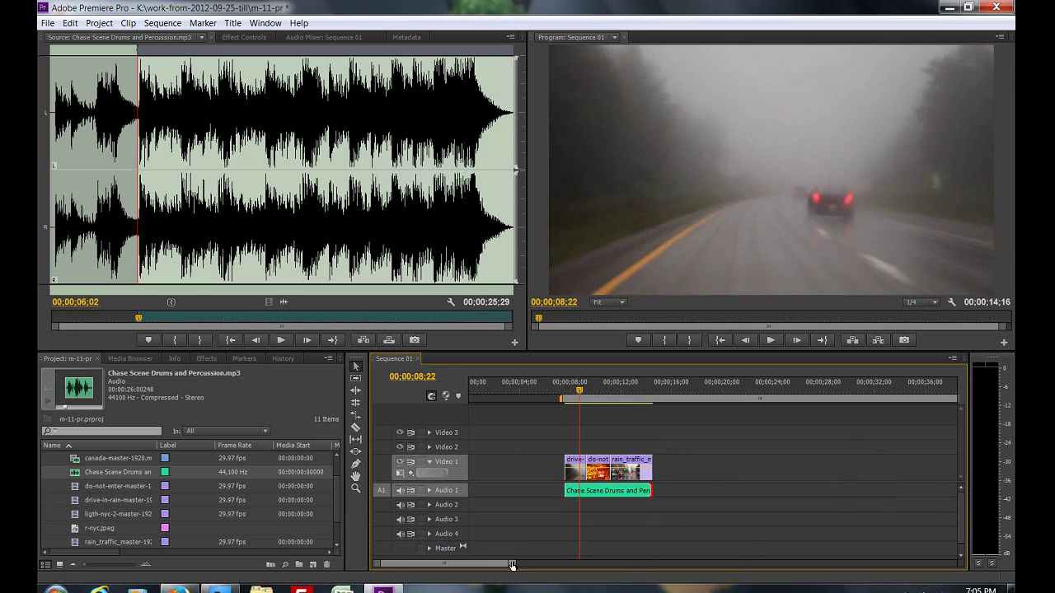
mouse_move(512, 565)
left_mouse_down()
mouse_move(471, 570)
mouse_move(506, 564)
left_mouse_up()
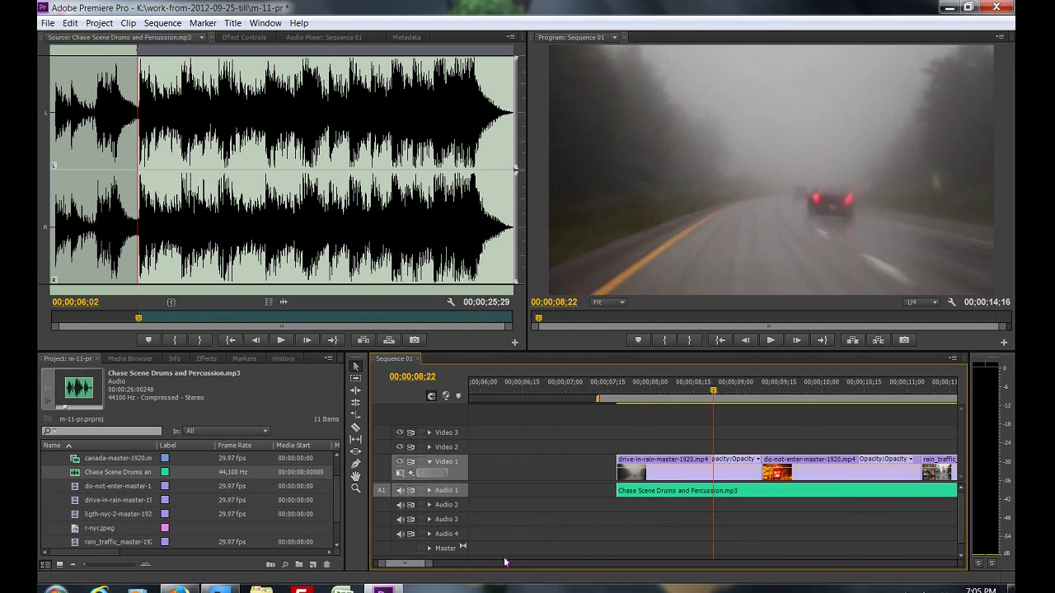
Step: Apply Video Transitions > Dissolve > Cross Dissolve to the cut between drive-in-rain and do-not-enter
left_click(754, 390)
left_click_drag(753, 392, 744, 392)
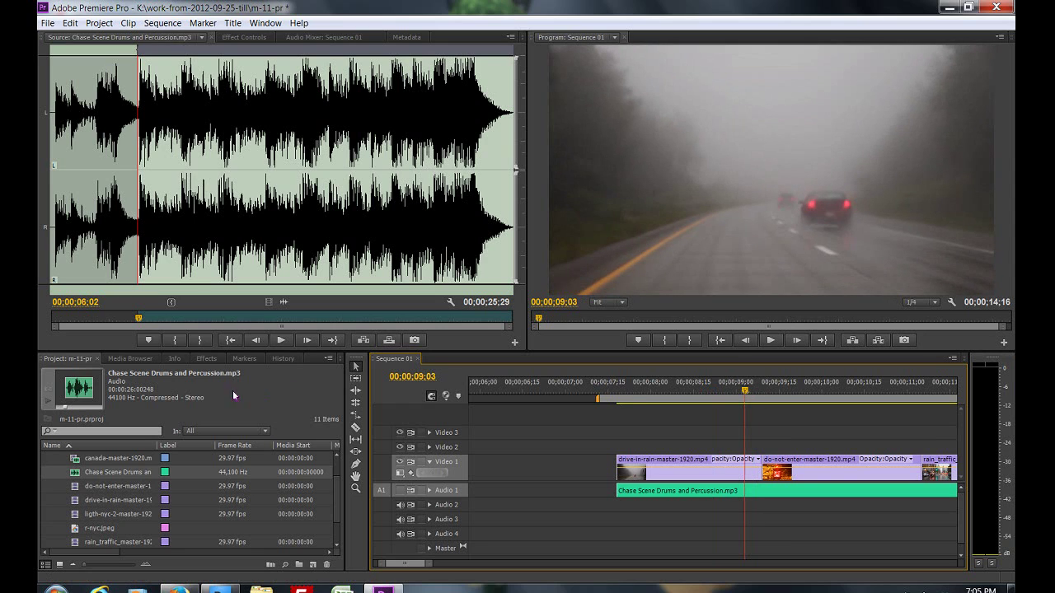
left_click(208, 359)
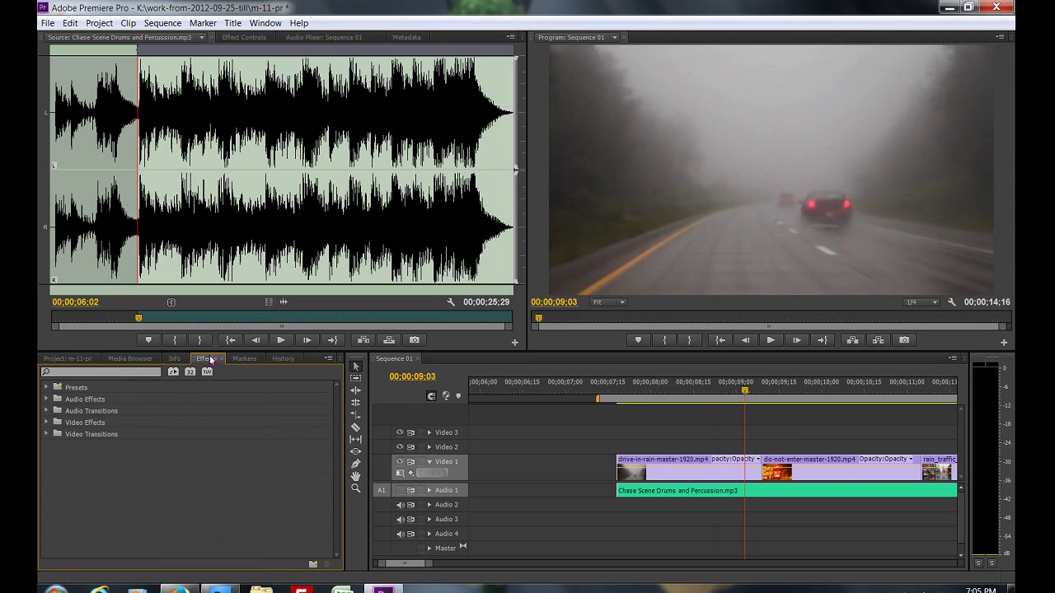
left_click(47, 434)
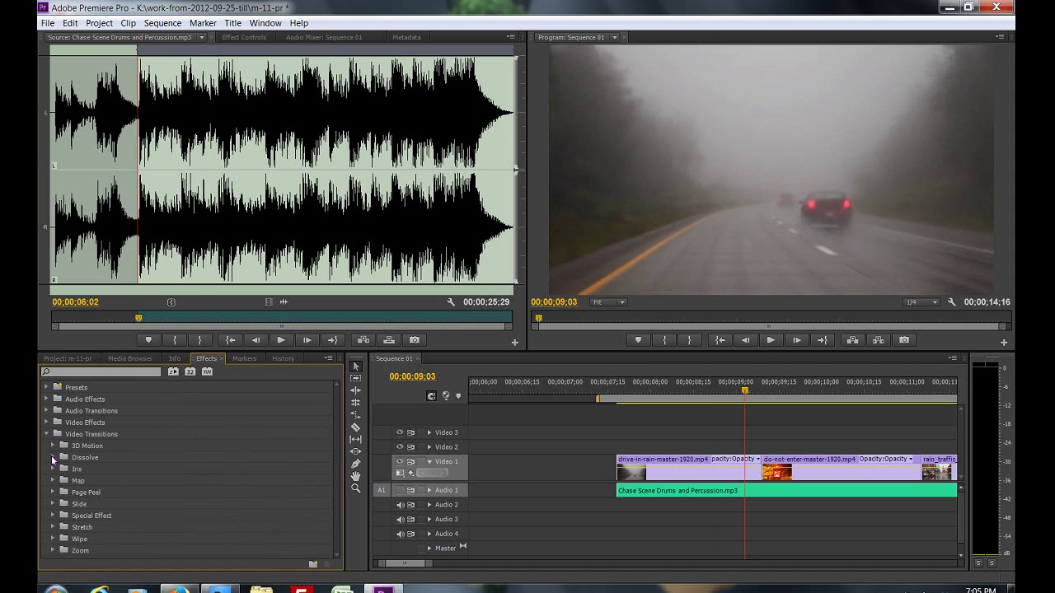
left_click(53, 457)
left_click(80, 484)
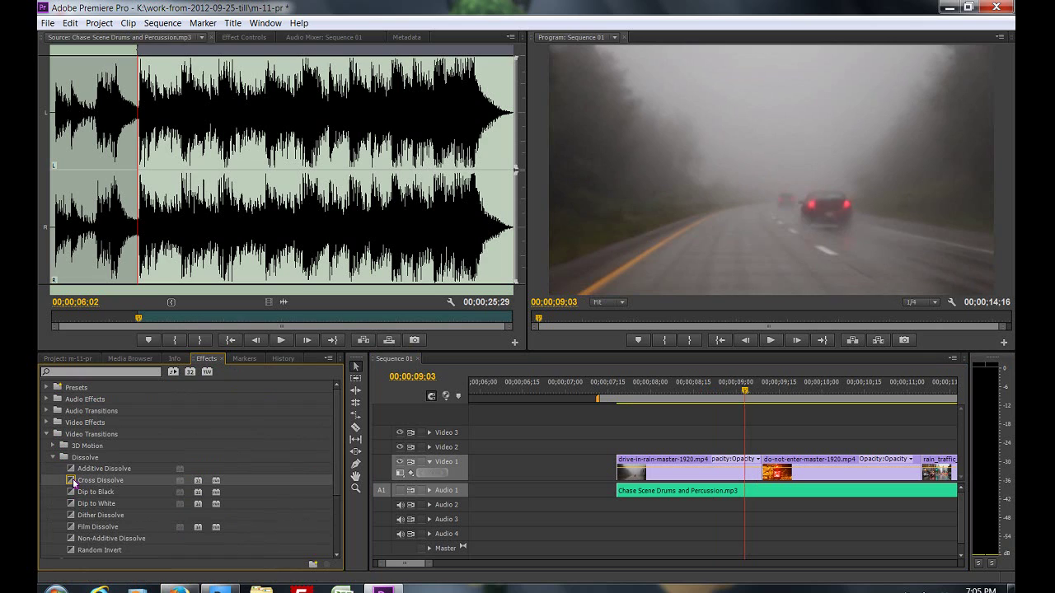
left_click_drag(75, 482, 714, 463)
left_click_drag(75, 480, 765, 471)
Step: Preview the Cross Dissolve from just before it, then show the 3D Motion transitions
left_click(723, 393)
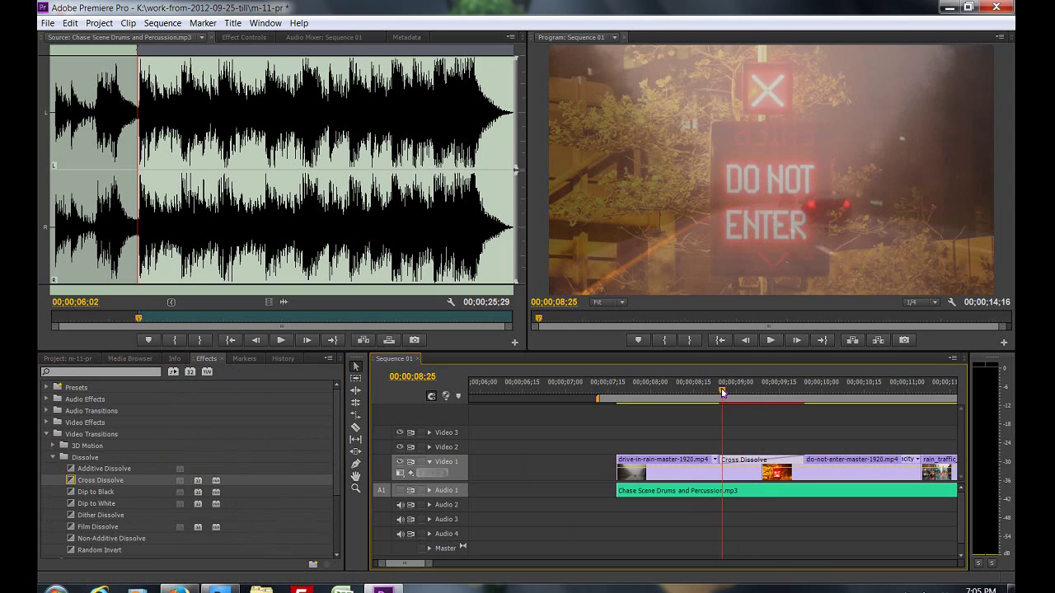
left_click_drag(723, 393, 710, 390)
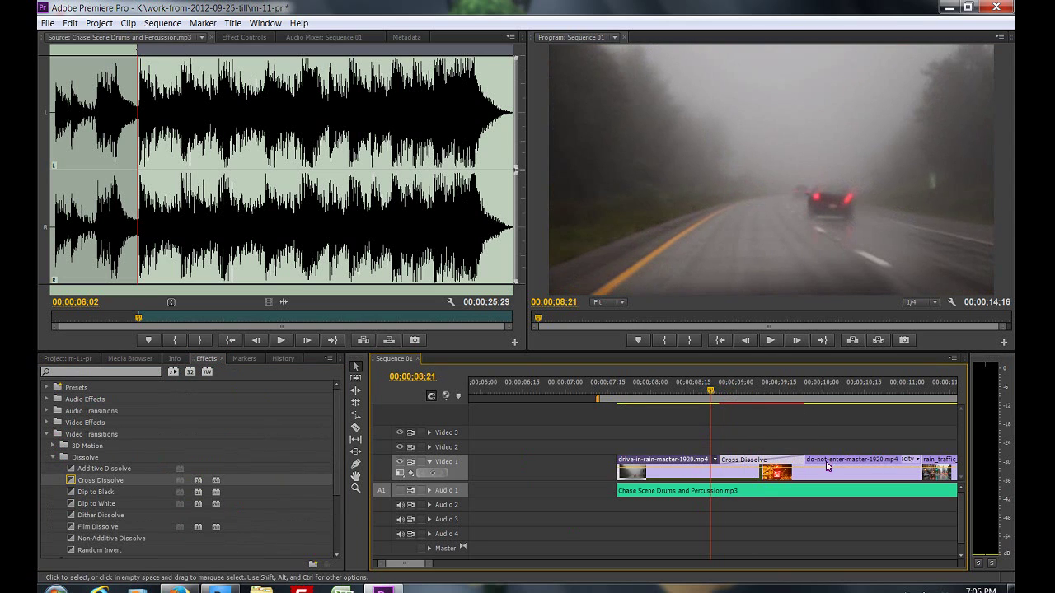
key("space")
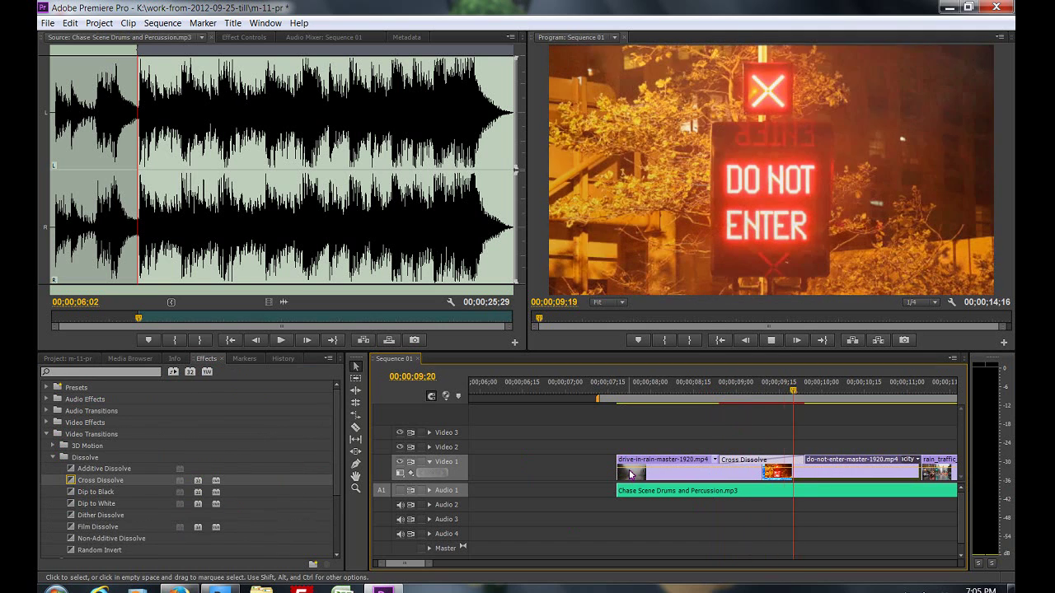
key("space")
left_click_drag(426, 563, 467, 564)
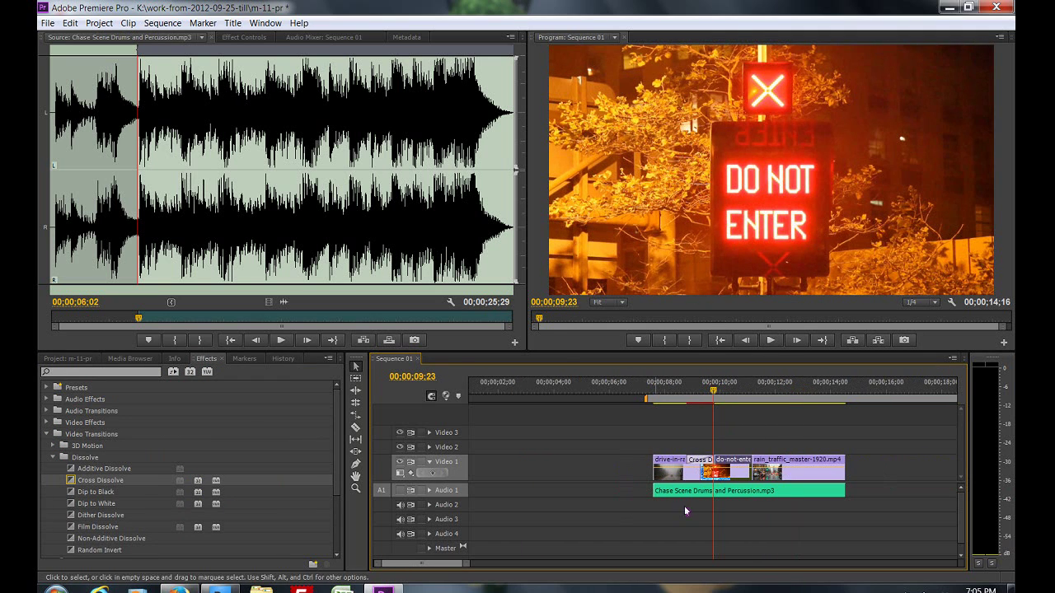
left_click(743, 389)
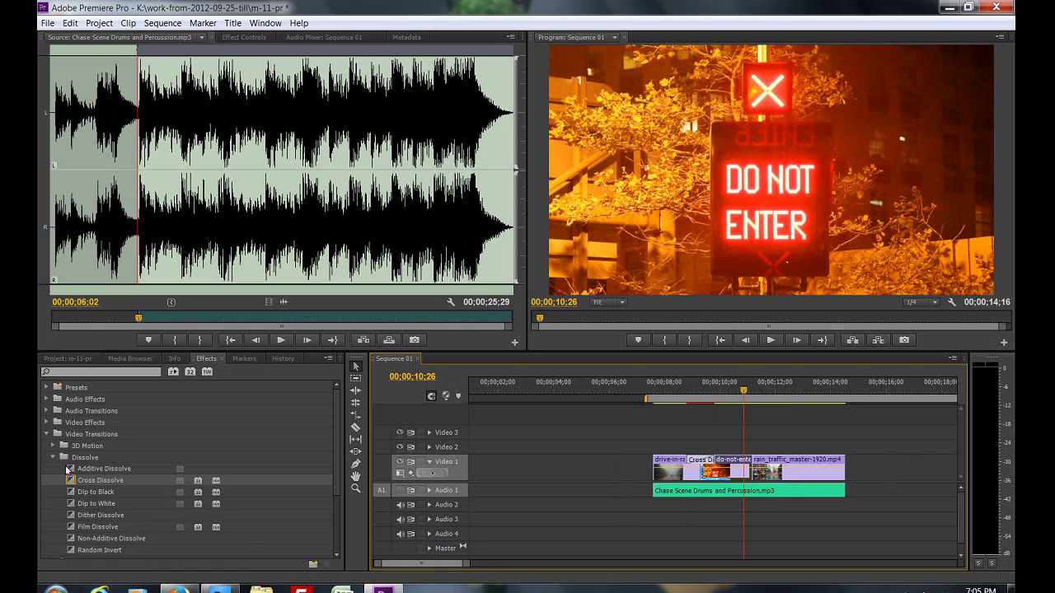
left_click(54, 458)
left_click(53, 446)
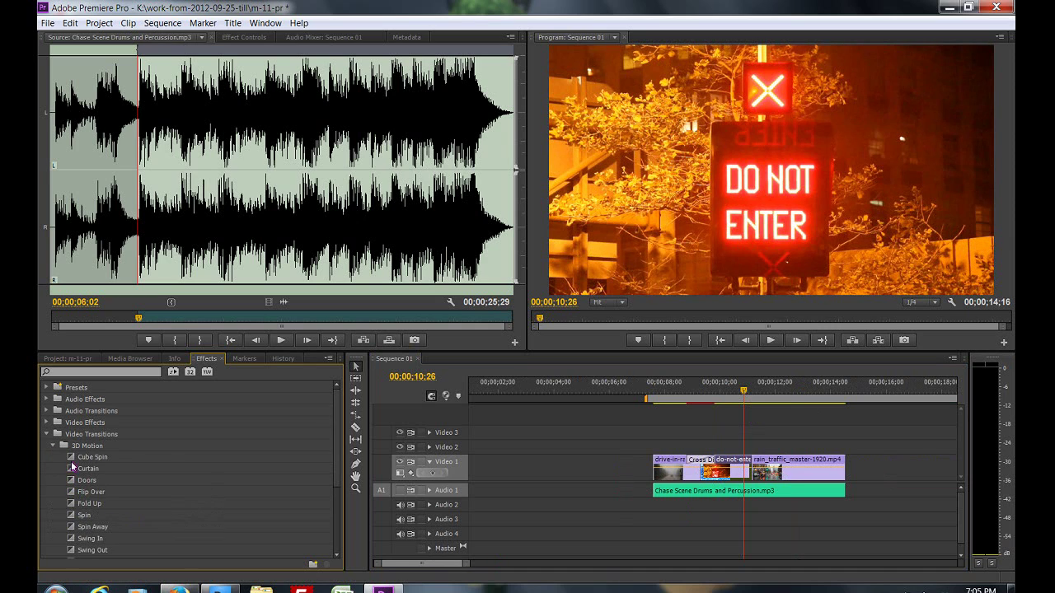
Step: Place Cube Spin between do-not-enter and rain_traffic, then play through and scrub the transition
left_click(72, 460)
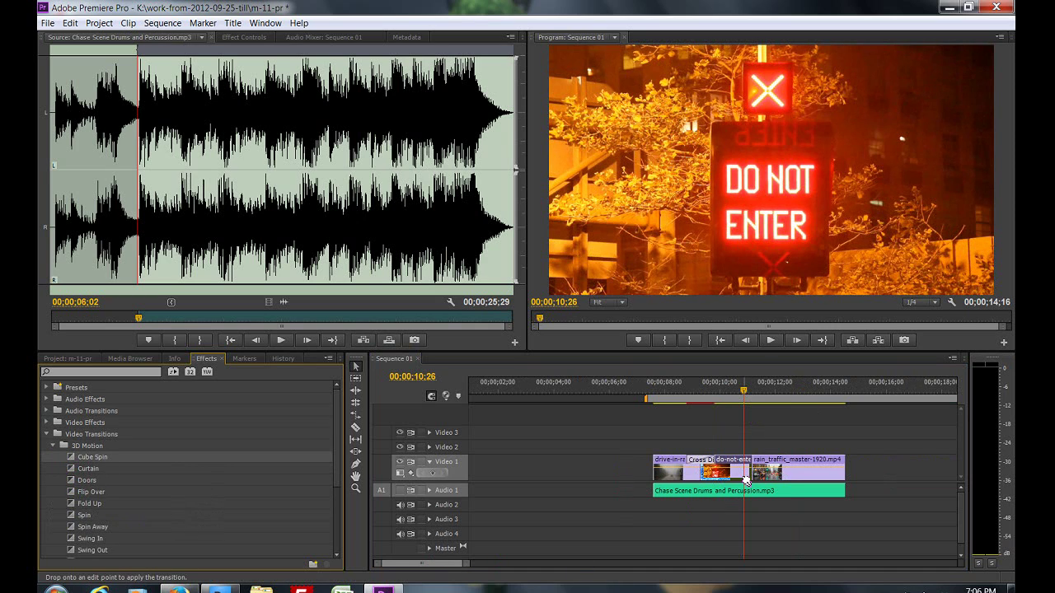
left_click_drag(72, 459, 755, 464)
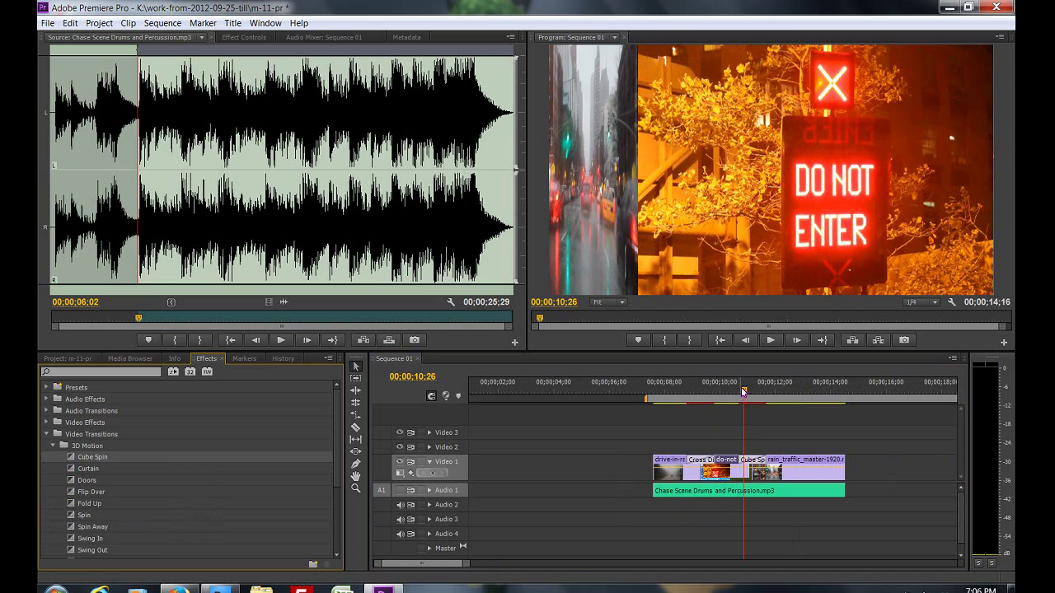
left_click(736, 399)
key("space")
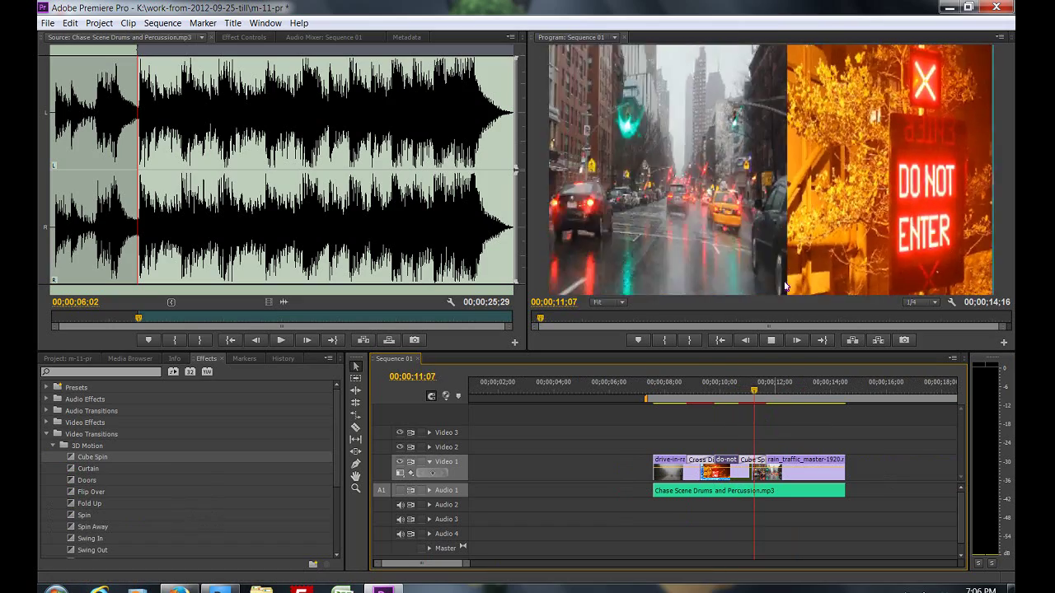
key("space")
left_click_drag(766, 402, 750, 402)
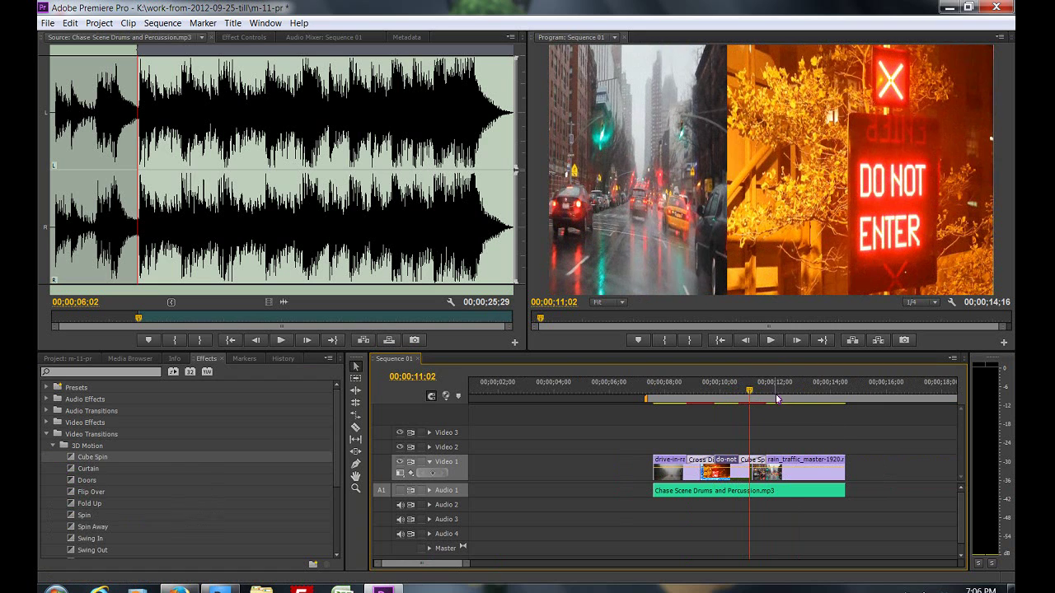
left_click(824, 403)
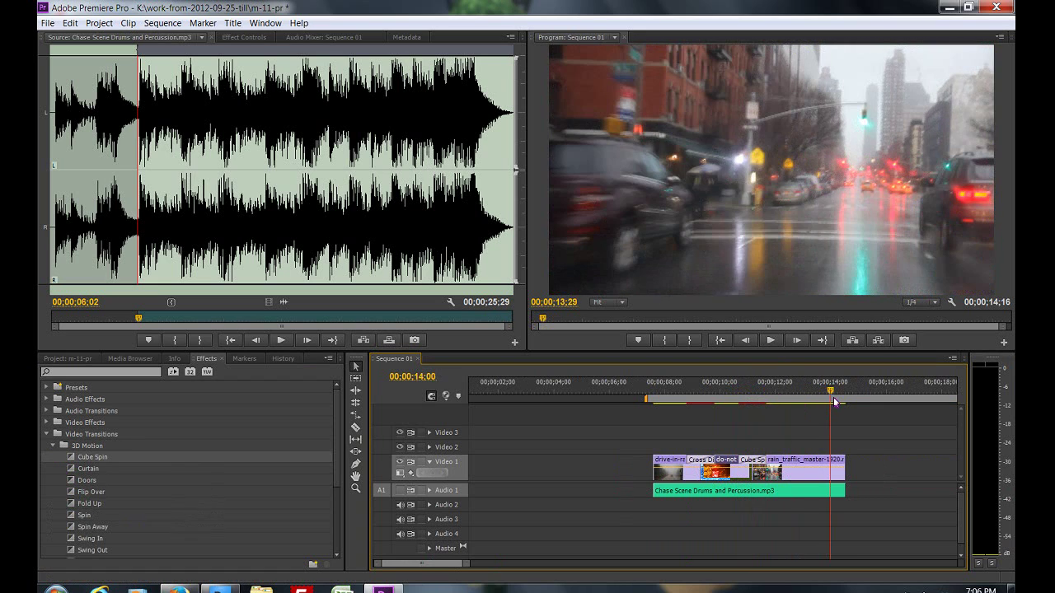
left_click_drag(824, 403, 838, 403)
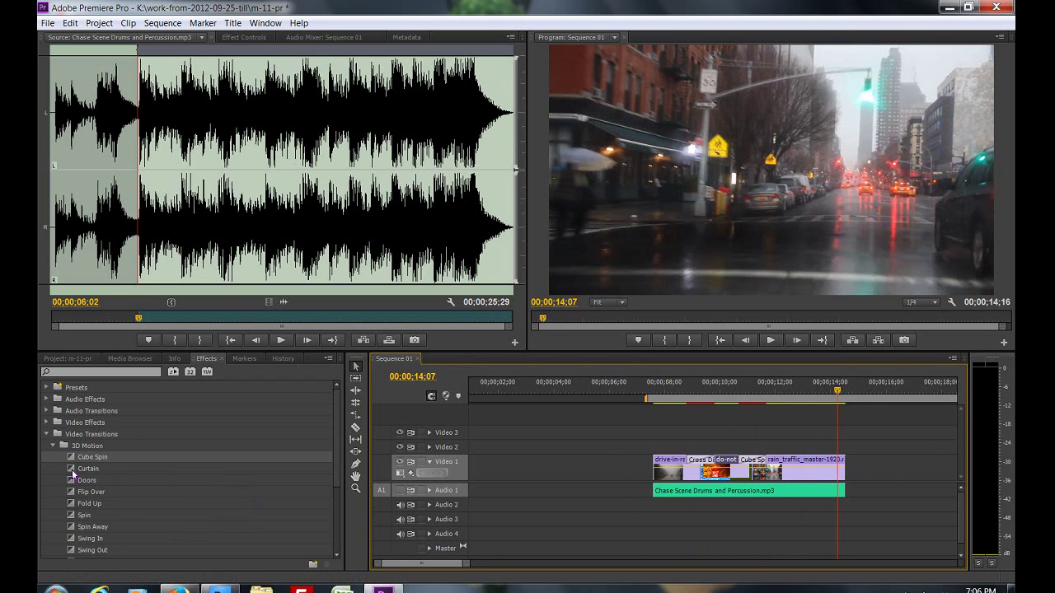
left_click(55, 447)
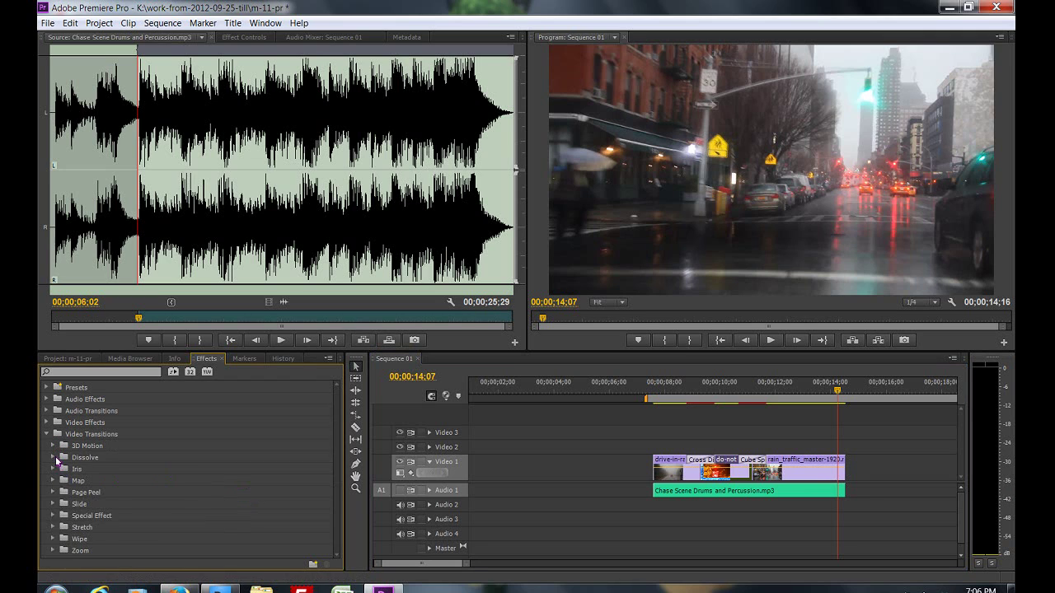
Step: Add a Cross Dissolve at the end of the rain_traffic clip and check the closing fade
left_click(54, 457)
mouse_move(76, 480)
left_mouse_down()
mouse_move(843, 484)
mouse_move(847, 466)
left_mouse_up()
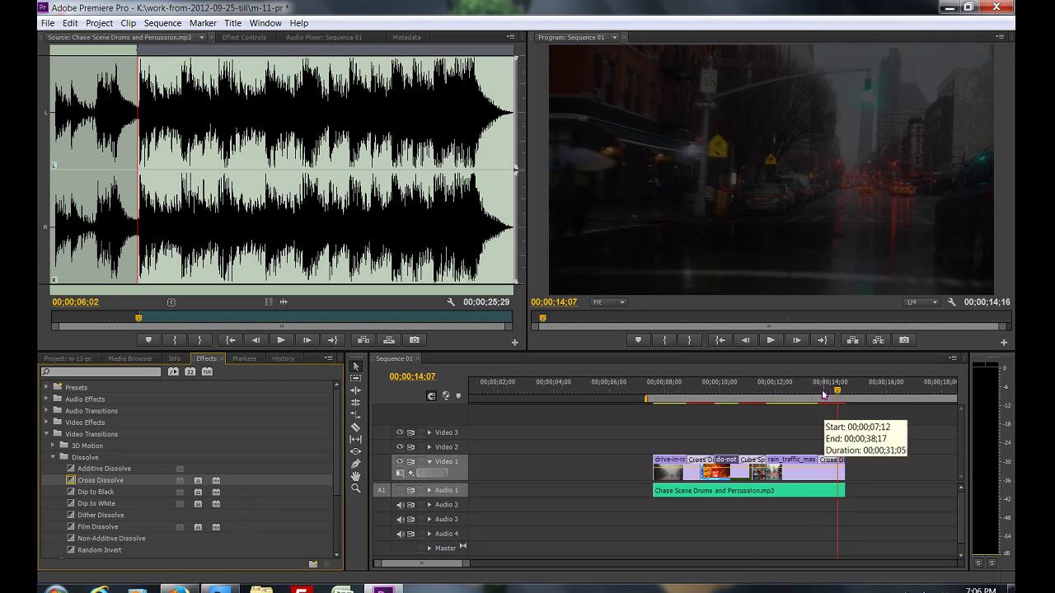
left_click_drag(822, 395, 830, 396)
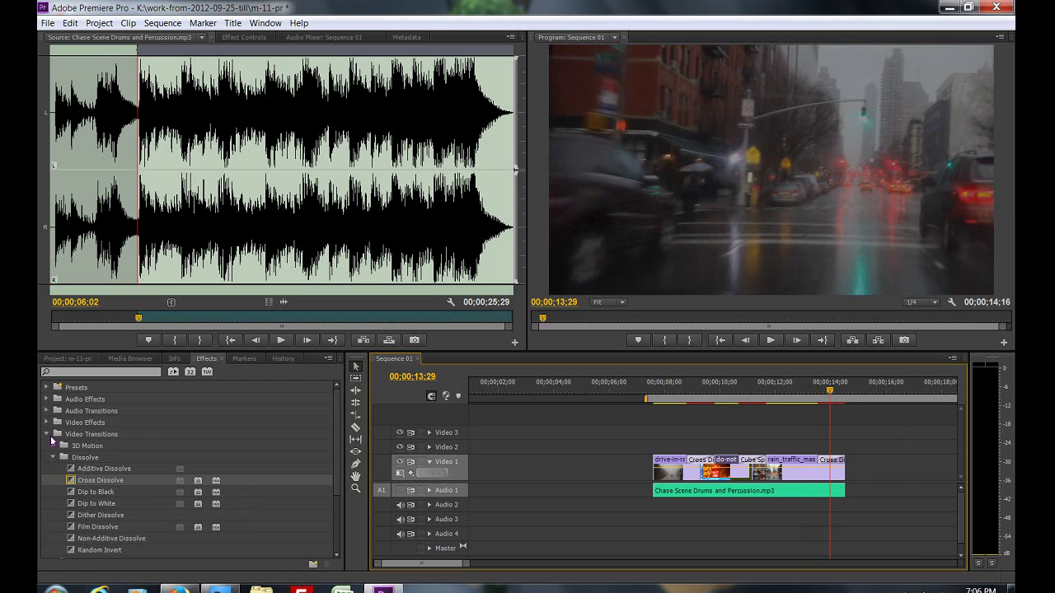
left_click(46, 433)
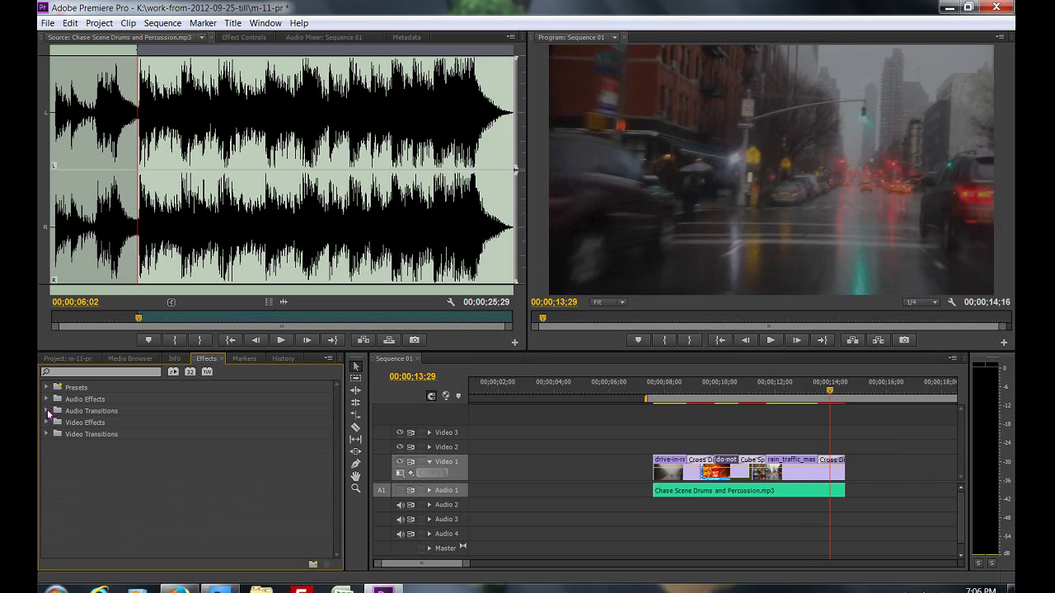
Step: Put an Exponential Fade from Audio Transitions > Crossfade on the end of the music
left_click(47, 411)
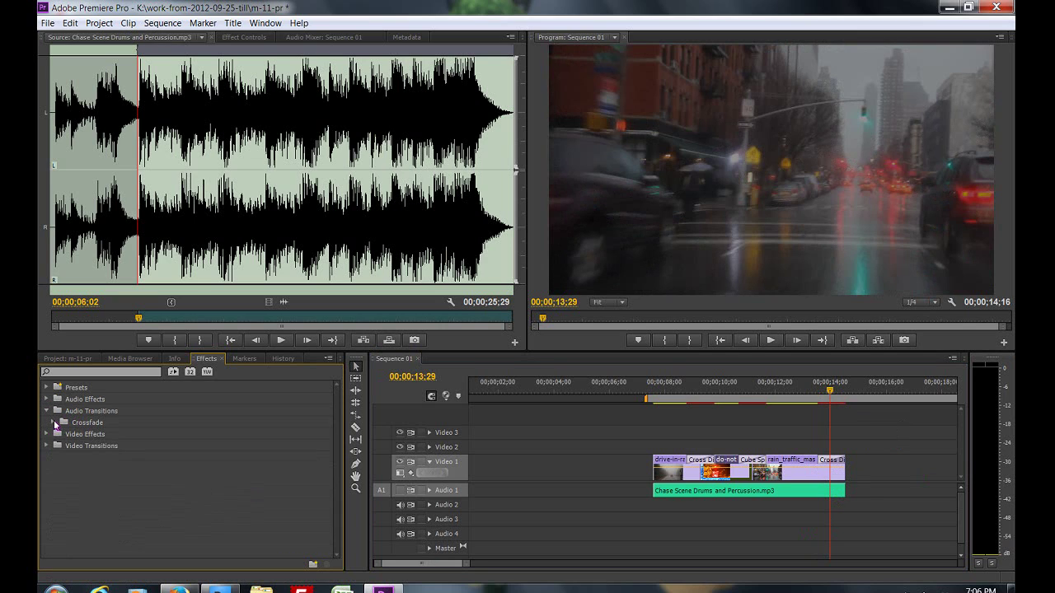
left_click(53, 423)
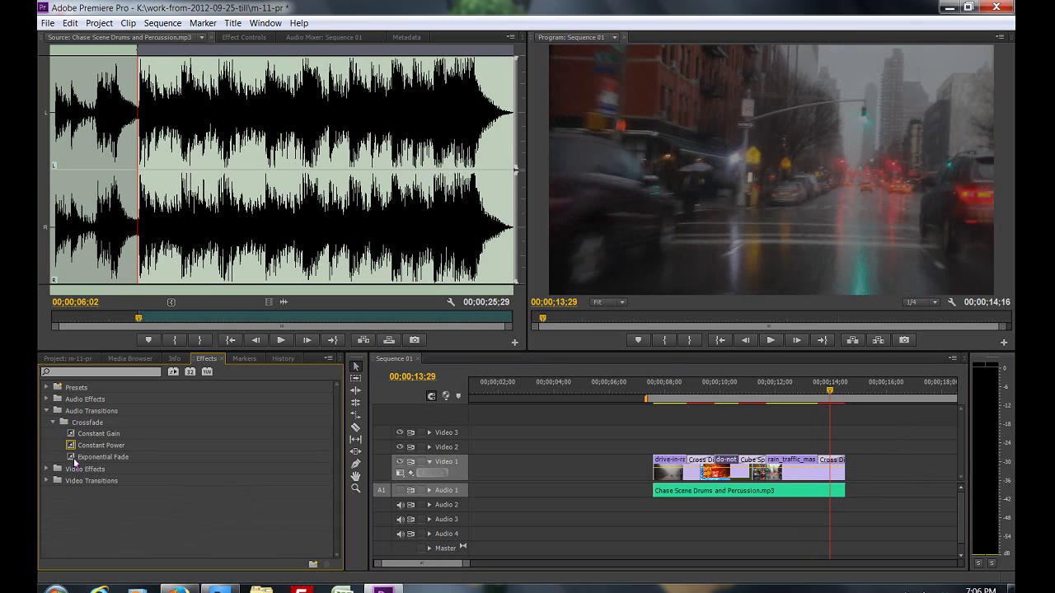
mouse_move(73, 458)
left_mouse_down()
mouse_move(800, 521)
mouse_move(835, 494)
left_mouse_up()
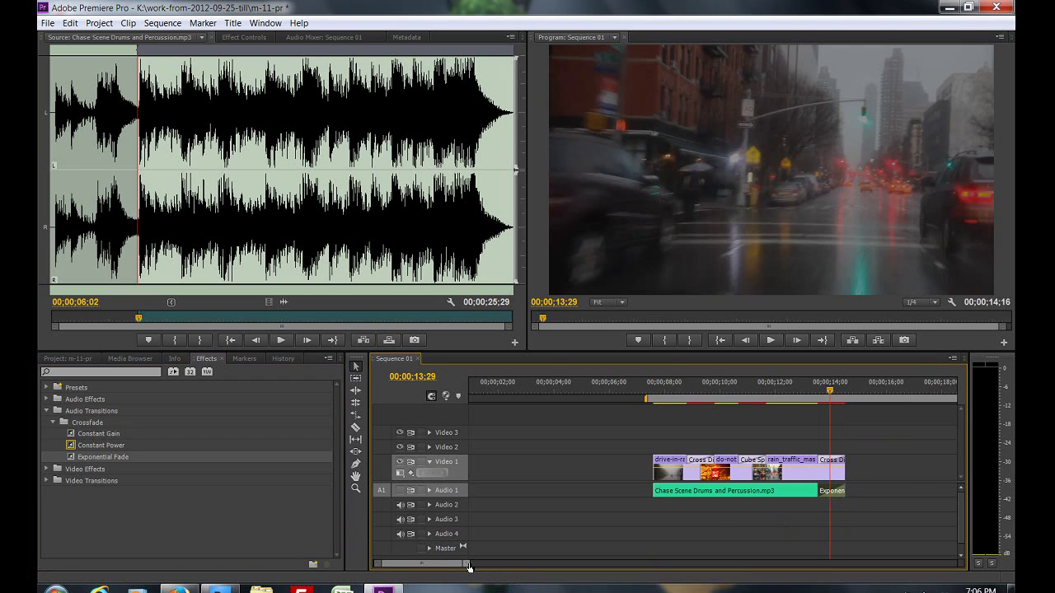
mouse_move(468, 564)
left_mouse_down()
mouse_move(452, 574)
mouse_move(492, 565)
left_mouse_up()
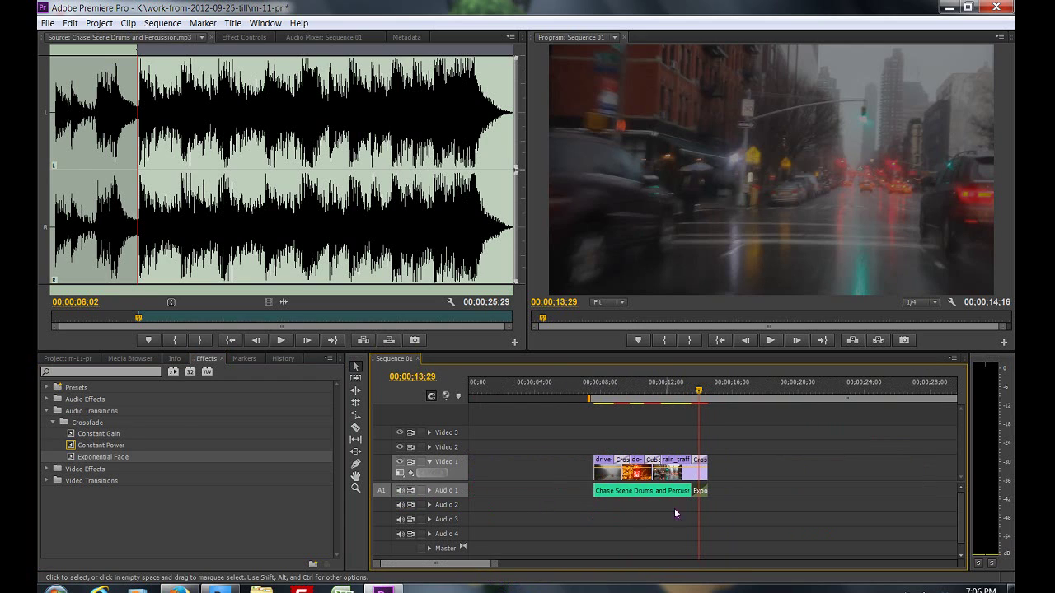
Step: Lock the Audio 1 track and place the playhead at the first clip's start
left_click(421, 490)
left_click(591, 387)
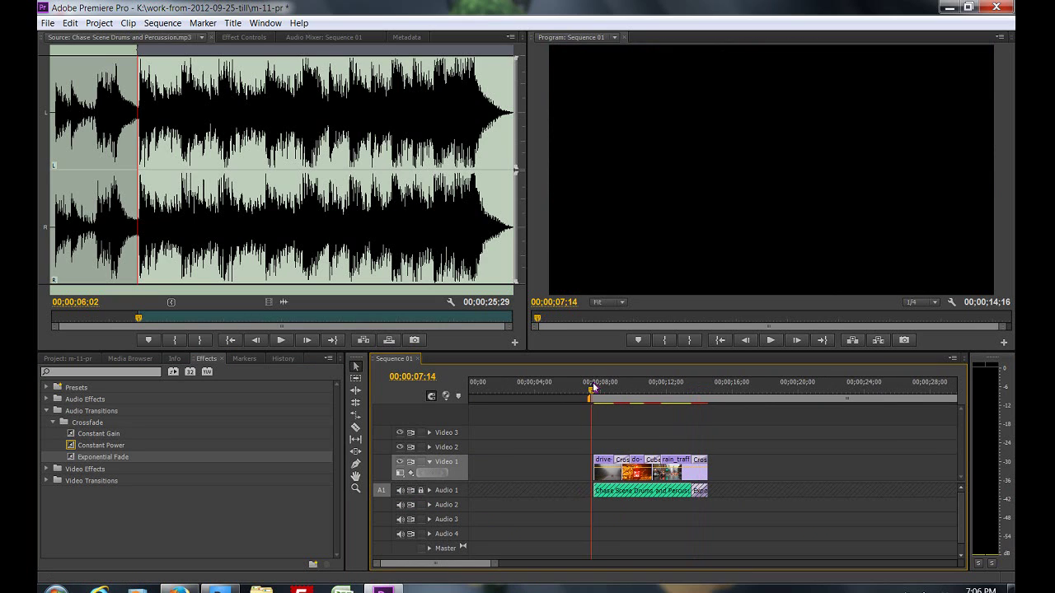
left_click(593, 387)
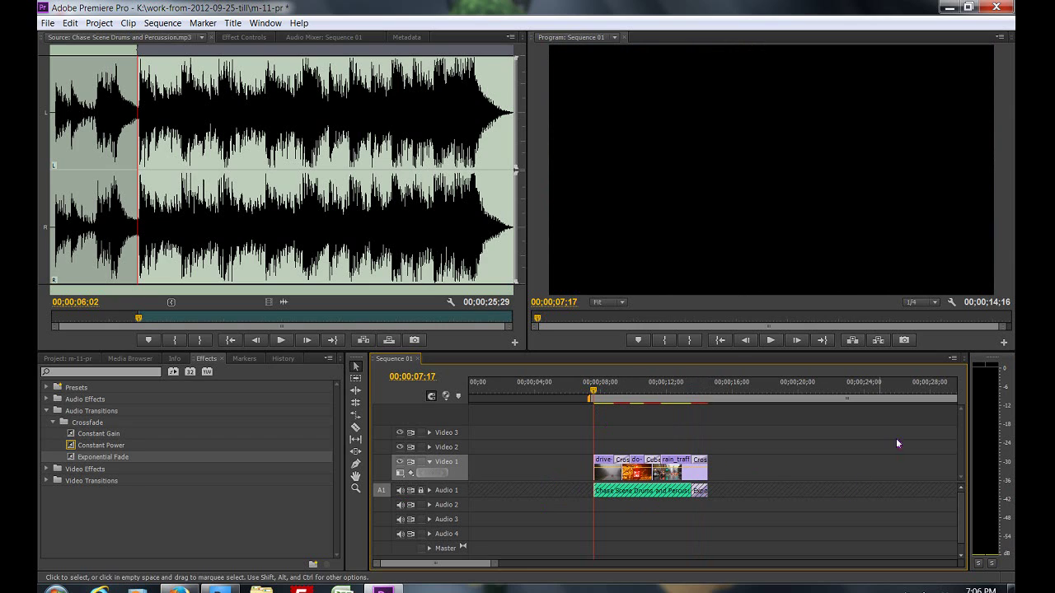
Step: Trim the work area bar to span the edited clips, 00;00;07;18 to 00;00;14;16
left_click_drag(491, 563, 551, 564)
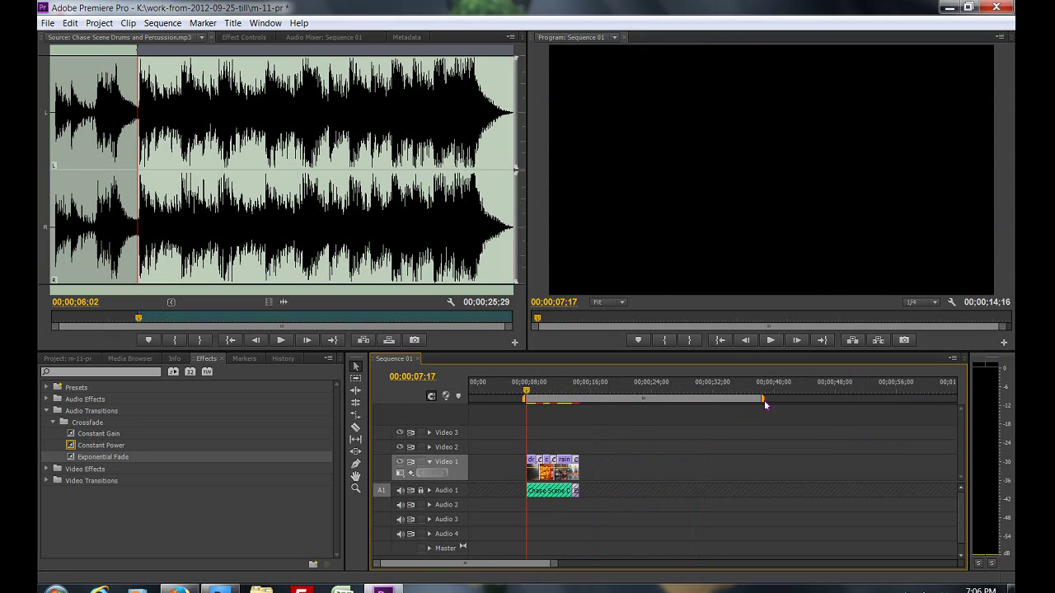
left_click_drag(764, 401, 581, 402)
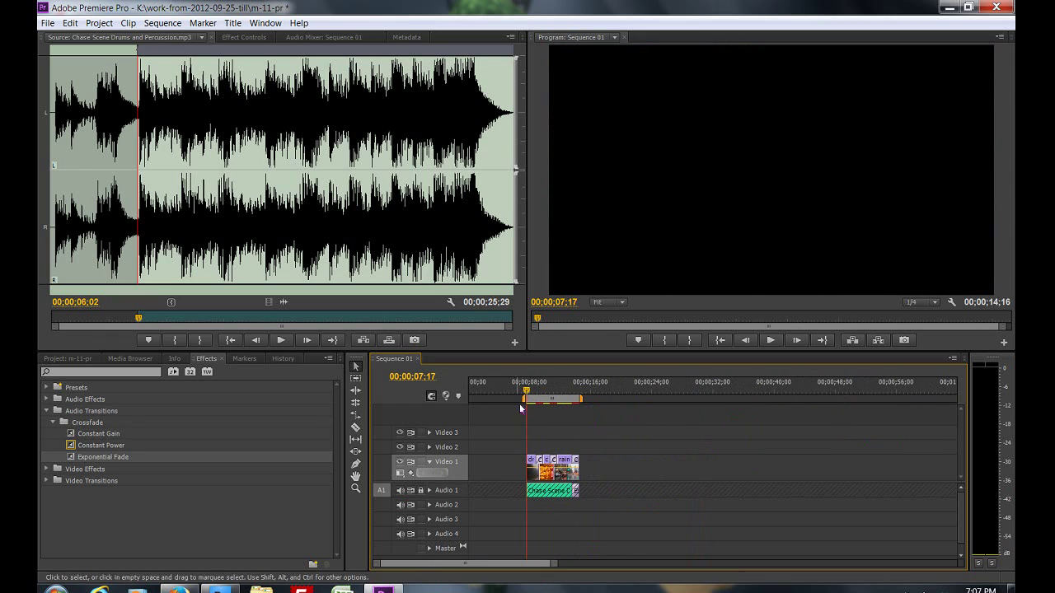
mouse_move(552, 564)
left_mouse_down()
mouse_move(517, 574)
mouse_move(539, 565)
left_mouse_up()
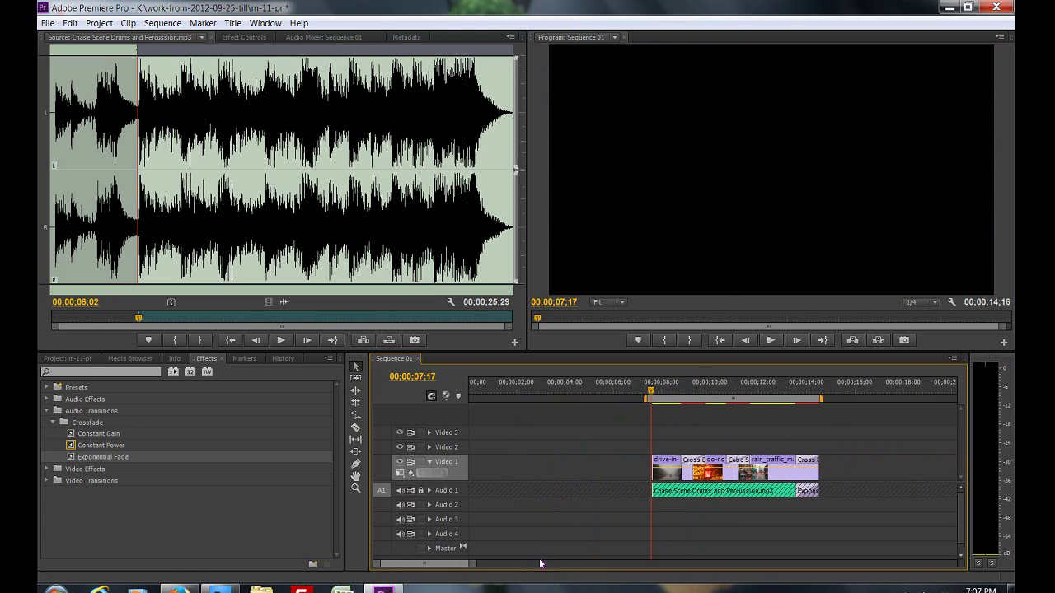
mouse_move(697, 401)
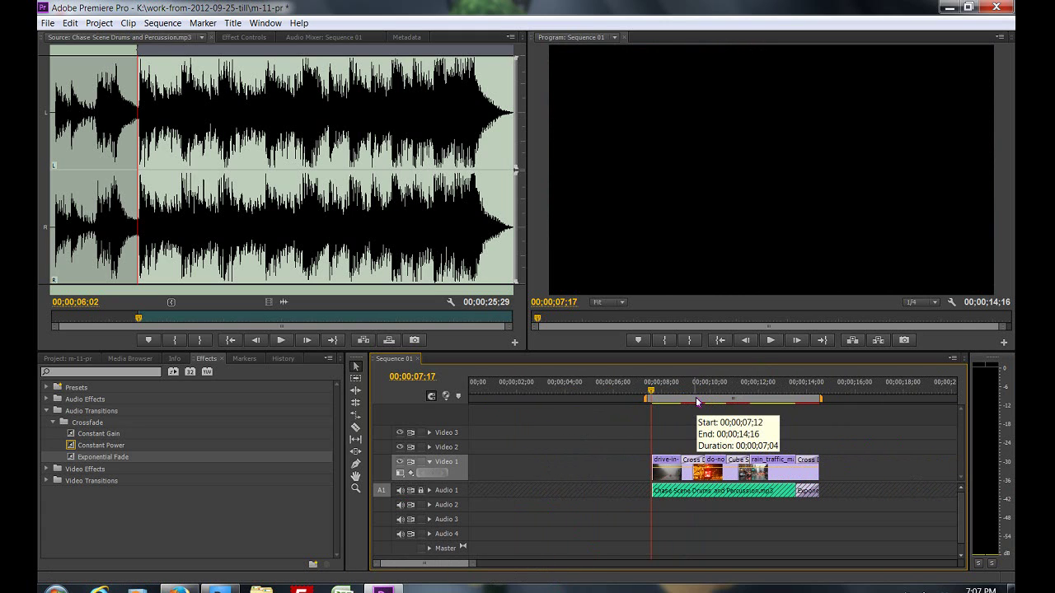
left_click_drag(646, 401, 651, 401)
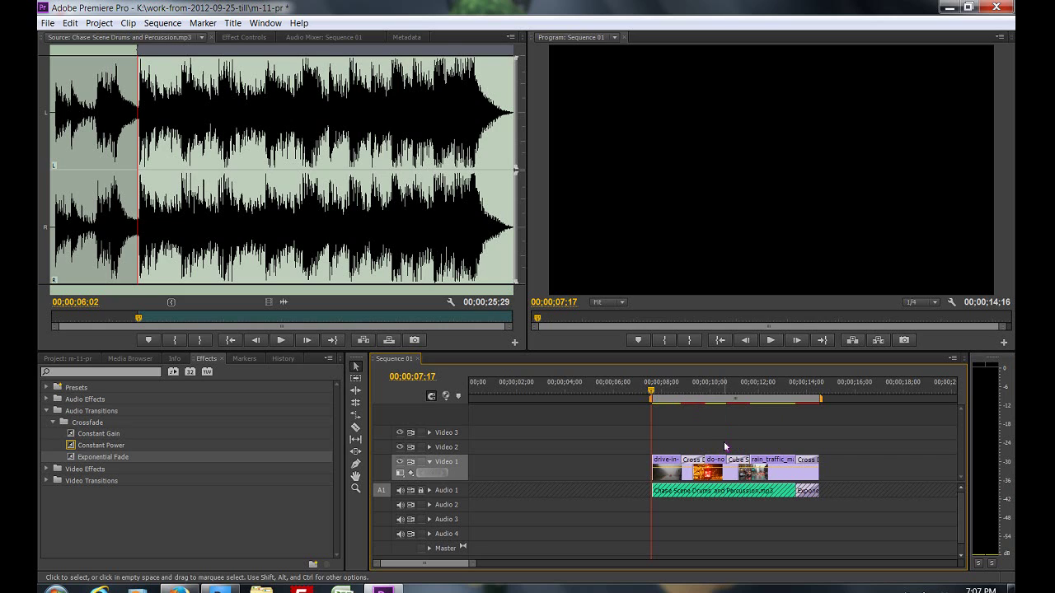
mouse_move(706, 478)
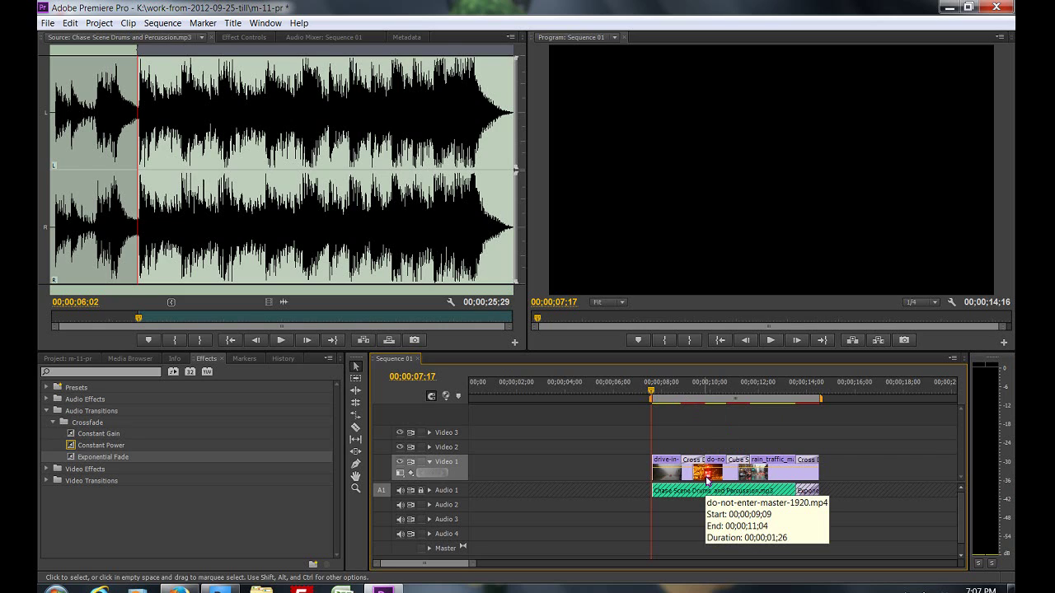